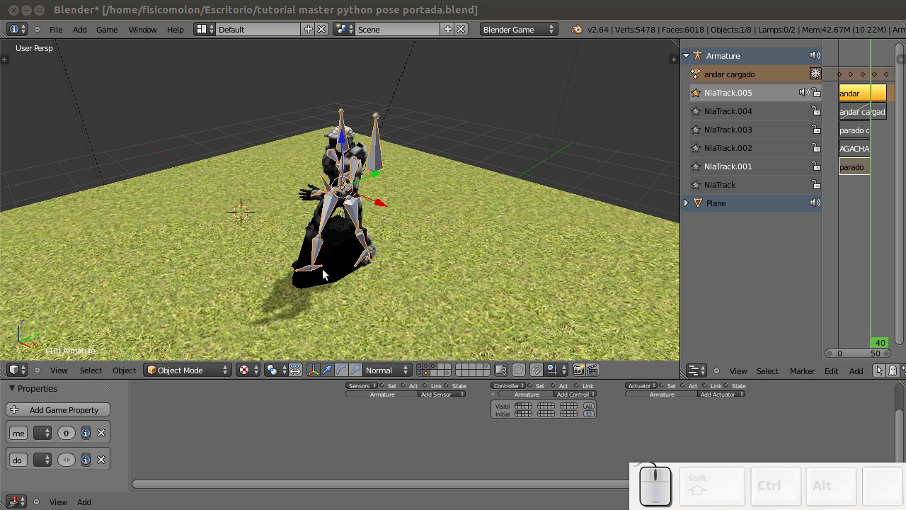
# Widen the NLA editor so the armature's full action strips and the frame scale are visible beside the character
pyautogui.moveTo(681, 228); pyautogui.dragTo(519, 227)
pyautogui.scroll(2, 381, 282)
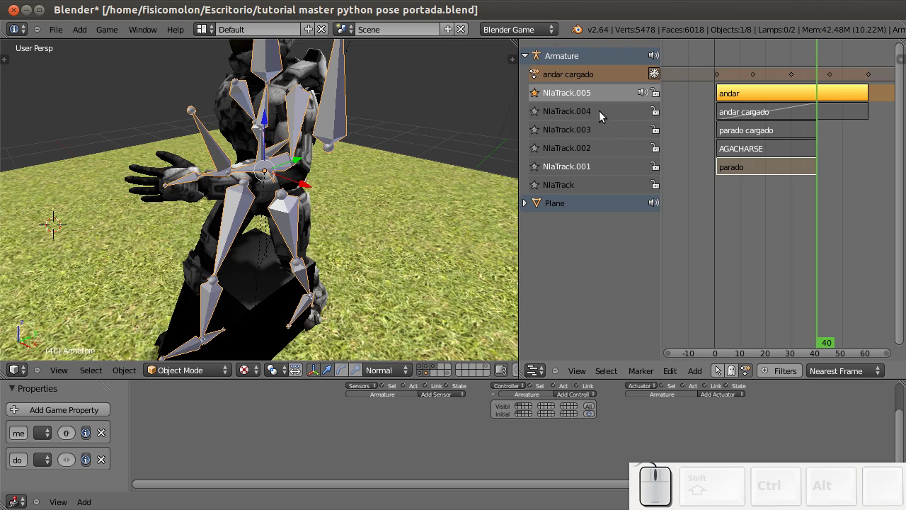
pyautogui.moveTo(495, 106); pyautogui.dragTo(582, 111, button='middle')
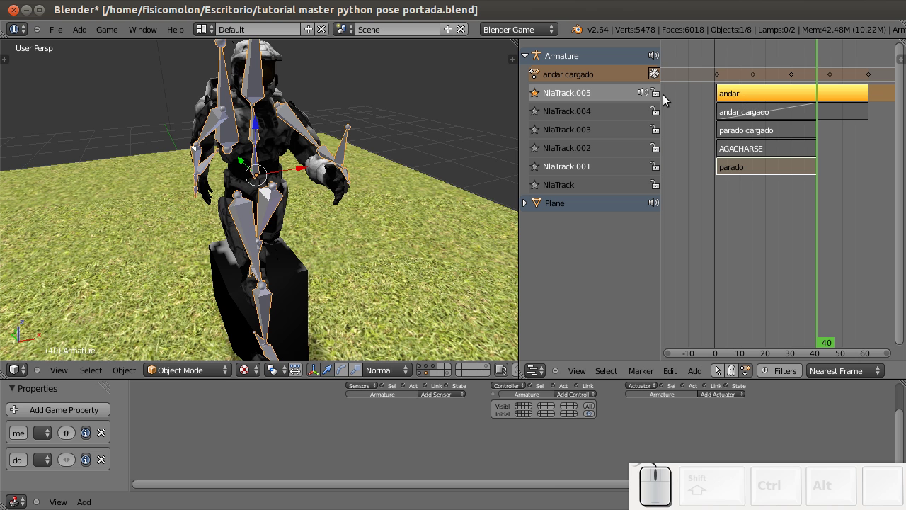
pyautogui.moveTo(499, 94); pyautogui.dragTo(385, 163, button='middle')
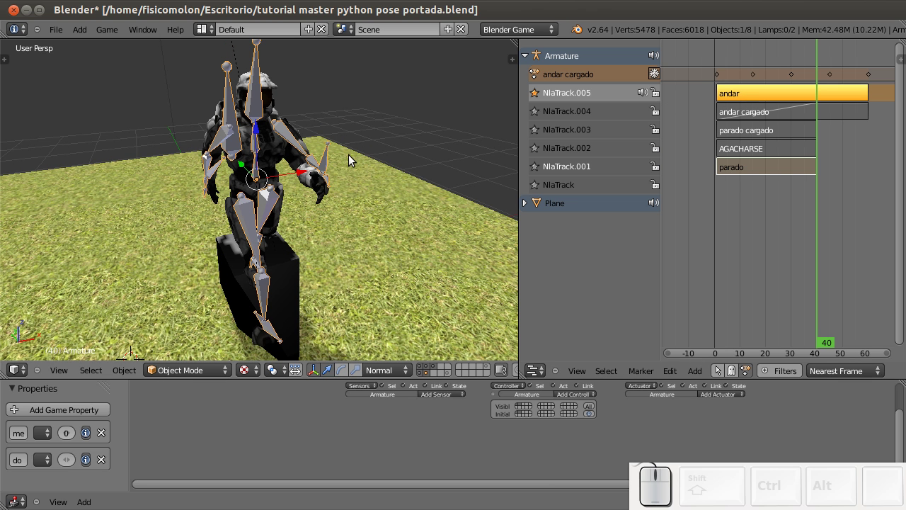
# Scrub backward and forward through the frames of the andar strip to examine the character's walking animation
pyautogui.press('Up')
pyautogui.press('Up')
pyautogui.press('Up')
pyautogui.press('Left')
pyautogui.press('Left')
pyautogui.press('Left')
pyautogui.press('Left')
pyautogui.press('Left')
pyautogui.press('Left')
pyautogui.press('Left')
pyautogui.press('Left')
pyautogui.press('Left')
pyautogui.press('Left')
pyautogui.press('Left')
pyautogui.press('Left')
pyautogui.press('Left')
pyautogui.press('Left')
pyautogui.press('Left')
pyautogui.press('Left')
pyautogui.press('Left')
pyautogui.press('Left')
pyautogui.press('Left')
pyautogui.press('Left')
pyautogui.press('Left')
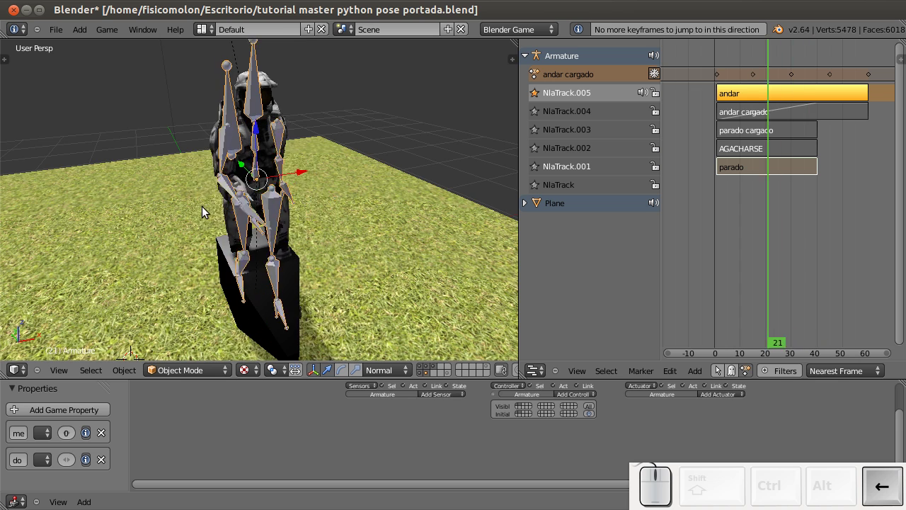
pyautogui.moveTo(162, 207); pyautogui.dragTo(211, 211, button='middle')
pyautogui.press('Right')
pyautogui.press('Right')
pyautogui.press('Right')
pyautogui.press('Right')
pyautogui.press('Right')
pyautogui.press('Right')
pyautogui.press('Right')
pyautogui.press('Right')
pyautogui.press('Right')
pyautogui.press('Right')
pyautogui.press('Right')
pyautogui.press('Right')
pyautogui.press('Right')
pyautogui.press('Right')
pyautogui.press('Right')
pyautogui.press('Right')
pyautogui.press('Right')
pyautogui.press('Right')
pyautogui.press('Right')
pyautogui.press('Right')
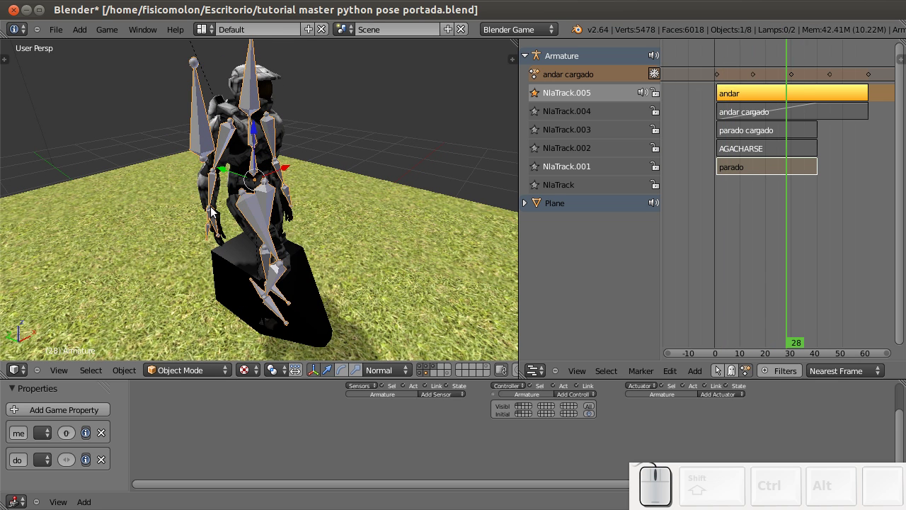
pyautogui.press('Right')
pyautogui.press('Right')
pyautogui.press('Right')
pyautogui.press('Right')
pyautogui.press('Right')
pyautogui.press('Right')
pyautogui.press('Right')
pyautogui.press('Right')
pyautogui.press('Right')
pyautogui.press('Right')
pyautogui.press('Right')
pyautogui.press('Right')
pyautogui.press('Right')
pyautogui.press('Right')
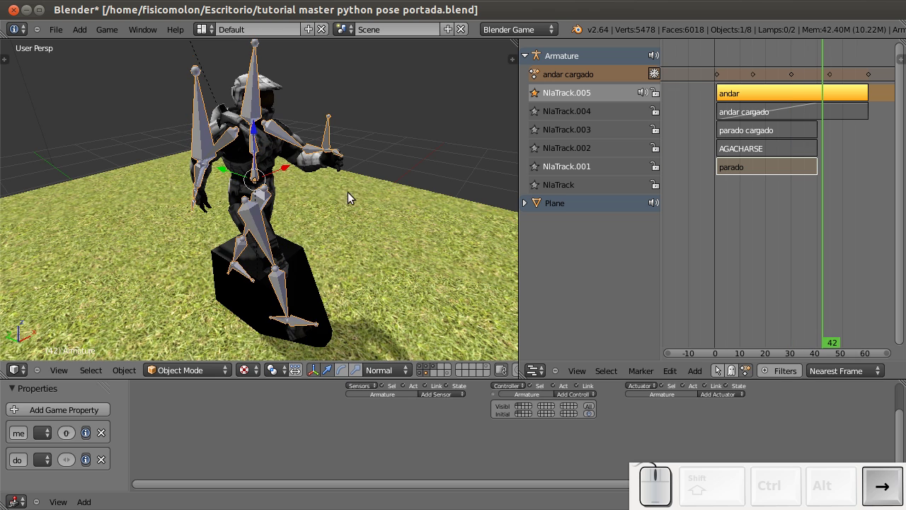
# Solo NlaTrack.001 with the parado strip and scrub through its frames to examine the standing animation
pyautogui.click(555, 167)
pyautogui.press('Left')
pyautogui.press('Left')
pyautogui.press('Left')
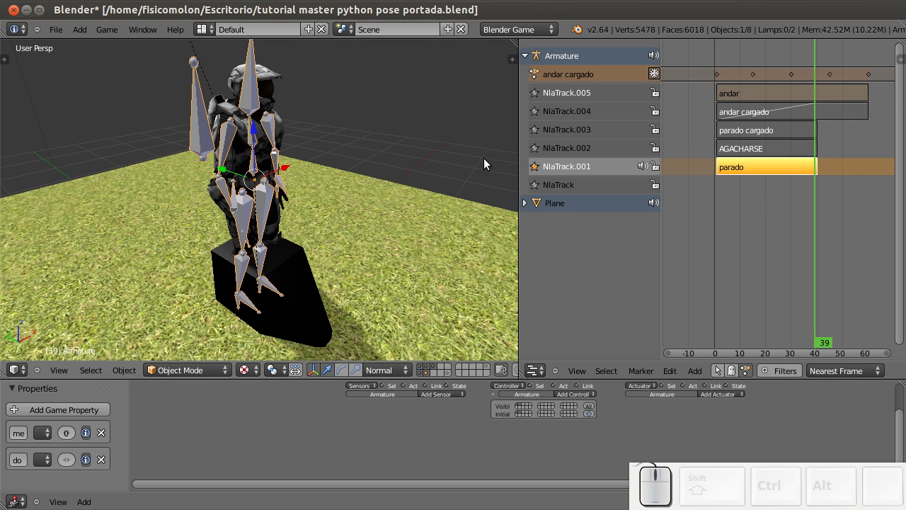
pyautogui.press('Left')
pyautogui.press('Left')
pyautogui.press('Left')
pyautogui.press('Left')
pyautogui.press('Left')
pyautogui.press('Left')
pyautogui.press('Left')
pyautogui.press('Left')
pyautogui.press('Left')
pyautogui.press('Left')
pyautogui.press('Left')
pyautogui.press('Left')
pyautogui.press('Left')
pyautogui.press('Left')
pyautogui.press('Left')
pyautogui.press('Left')
pyautogui.press('Left')
pyautogui.press('Left')
pyautogui.press('Left')
pyautogui.press('Left')
pyautogui.press('Left')
pyautogui.press('Left')
pyautogui.press('Left')
pyautogui.press('Left')
pyautogui.press('Left')
pyautogui.press('Left')
pyautogui.press('Left')
pyautogui.press('Right')
pyautogui.press('Right')
pyautogui.press('Right')
pyautogui.press('Right')
pyautogui.press('Right')
pyautogui.press('Right')
pyautogui.press('Right')
pyautogui.press('Right')
pyautogui.press('Right')
pyautogui.press('Right')
pyautogui.press('Right')
pyautogui.press('Right')
pyautogui.press('Right')
pyautogui.press('Right')
pyautogui.press('Right')
pyautogui.press('Right')
pyautogui.press('Right')
pyautogui.press('Right')
pyautogui.press('Right')
pyautogui.press('Right')
pyautogui.press('Left')
pyautogui.press('Left')
pyautogui.press('Left')
pyautogui.press('Left')
pyautogui.press('Left')
pyautogui.press('Left')
pyautogui.press('Left')
pyautogui.press('Left')
pyautogui.press('Left')
pyautogui.press('Left')
pyautogui.press('Left')
pyautogui.press('Left')
pyautogui.press('Left')
pyautogui.press('Left')
pyautogui.press('Left')
pyautogui.press('Left')
pyautogui.press('Left')
pyautogui.press('Left')
pyautogui.press('Left')
pyautogui.press('Left')
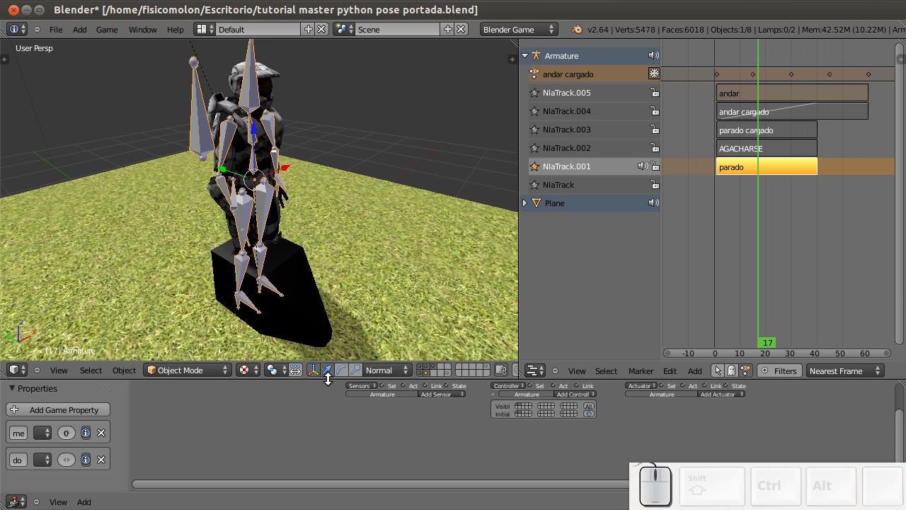
# Examine the armature's sensors, controllers and actuators in a temporarily enlarged Logic Editor
pyautogui.moveTo(328, 379); pyautogui.dragTo(327, 277)
pyautogui.scroll(3, 417, 477)
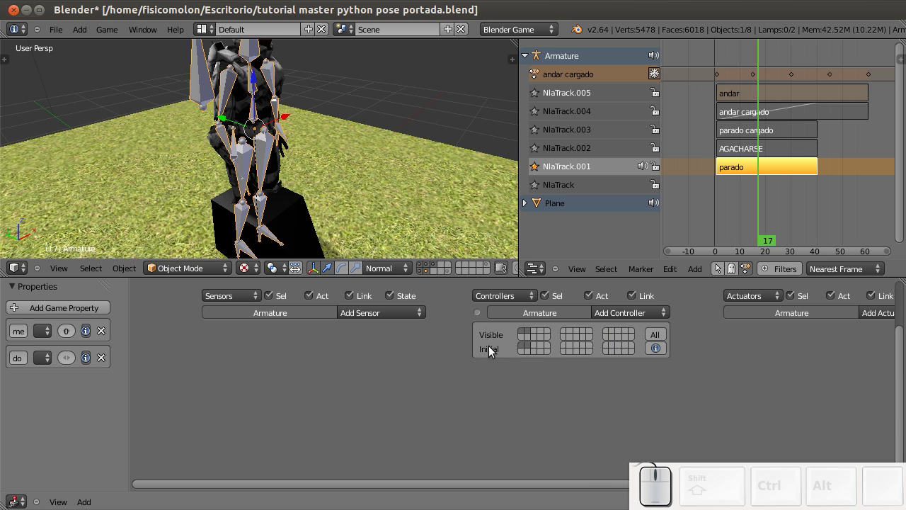
pyautogui.moveTo(526, 482); pyautogui.dragTo(526, 479)
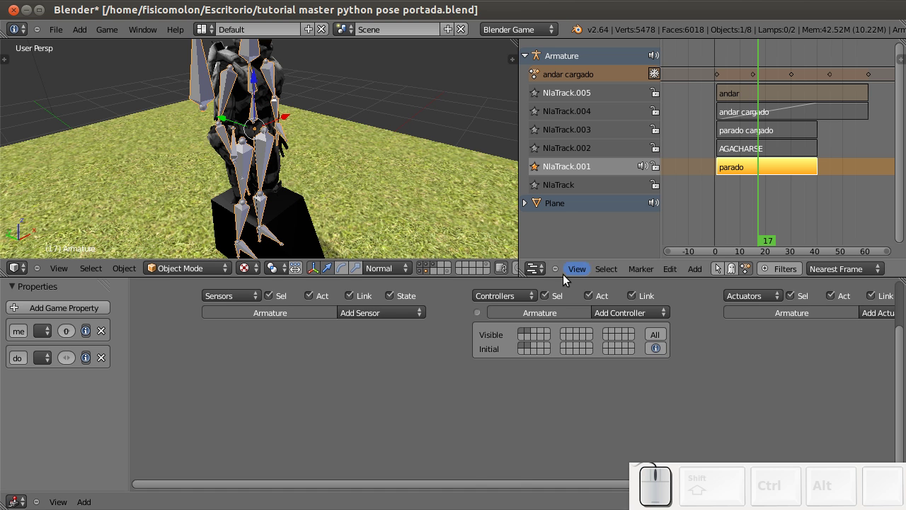
pyautogui.moveTo(565, 278); pyautogui.dragTo(566, 396)
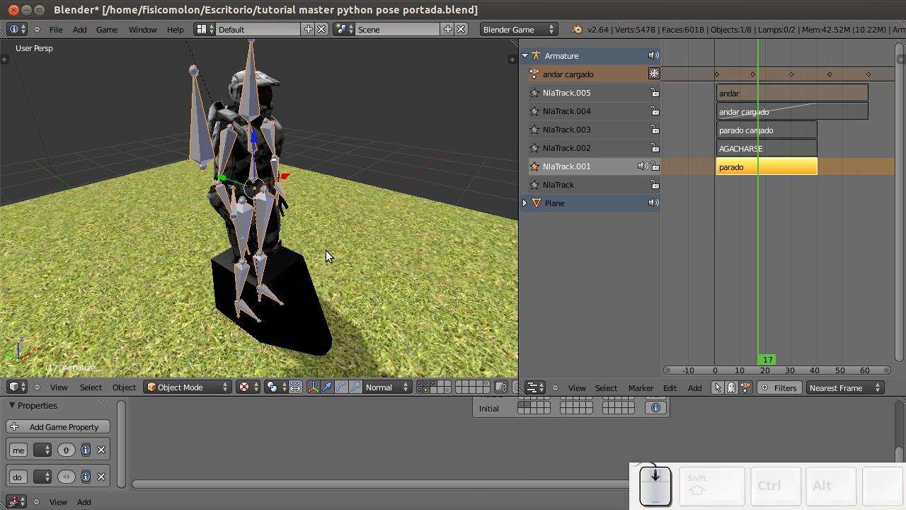
# Select the cube at the character's feet and examine its keyboard sensors, And controllers and Motion actuators in an enlarged Logic Editor
pyautogui.scroll(-2, 243, 259)
pyautogui.moveTo(213, 220); pyautogui.dragTo(332, 196, button='middle')
pyautogui.moveTo(345, 166); pyautogui.dragTo(309, 333, button='middle')
pyautogui.scroll(-1, 240, 230)
pyautogui.rightClick(312, 333)
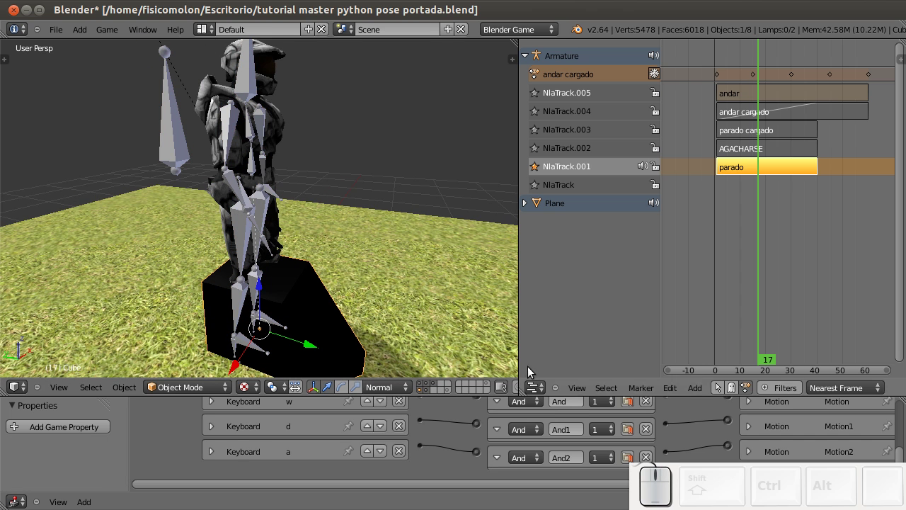
pyautogui.moveTo(553, 395); pyautogui.dragTo(553, 242)
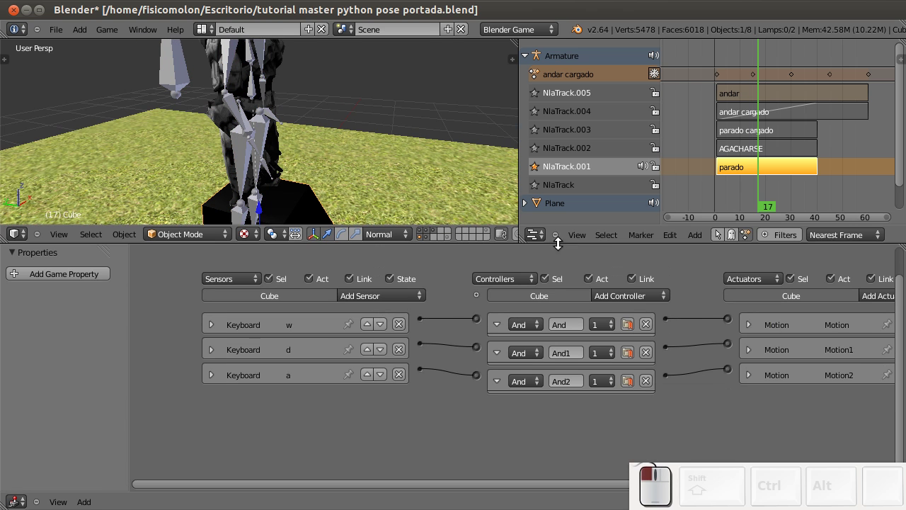
pyautogui.scroll(-3, 321, 166)
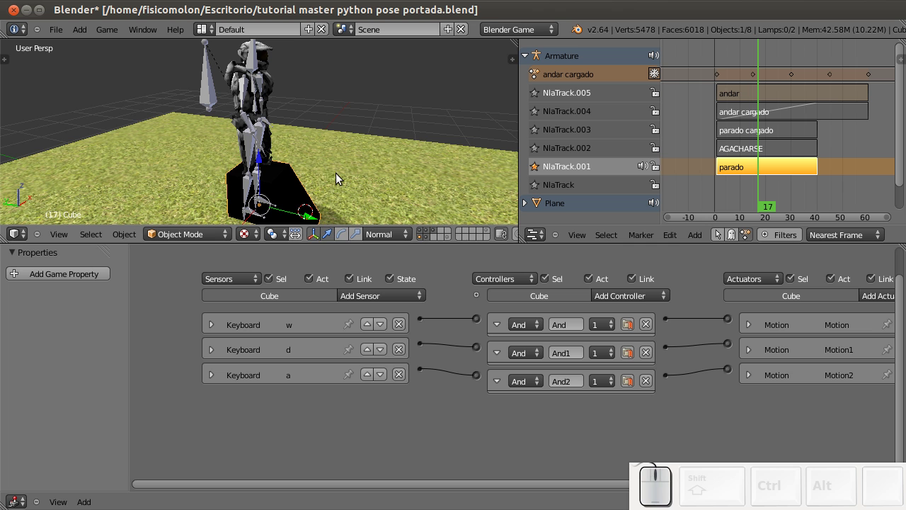
# Enlarge the 3D view and run the game to test moving and turning the character, ending with the game stopped
pyautogui.moveTo(558, 244); pyautogui.dragTo(562, 440)
pyautogui.press('p')
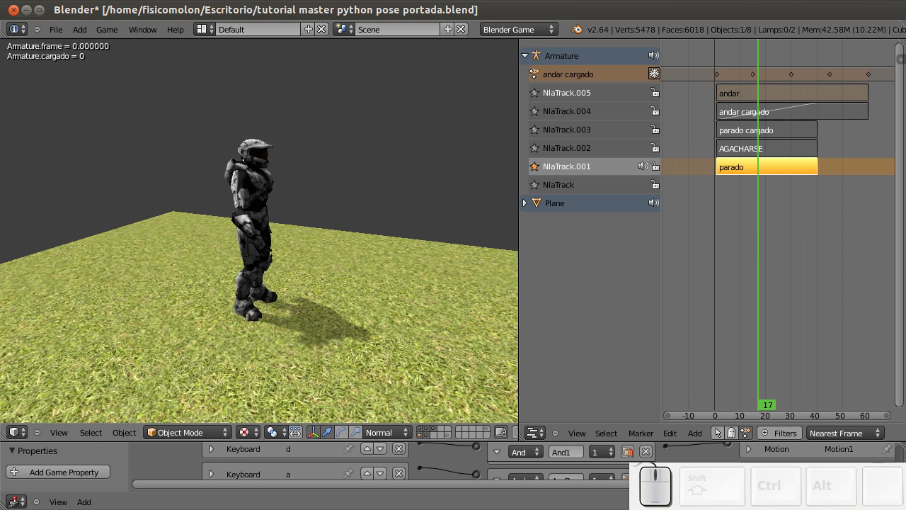
pyautogui.press('w')
pyautogui.press('d')
pyautogui.press('w')
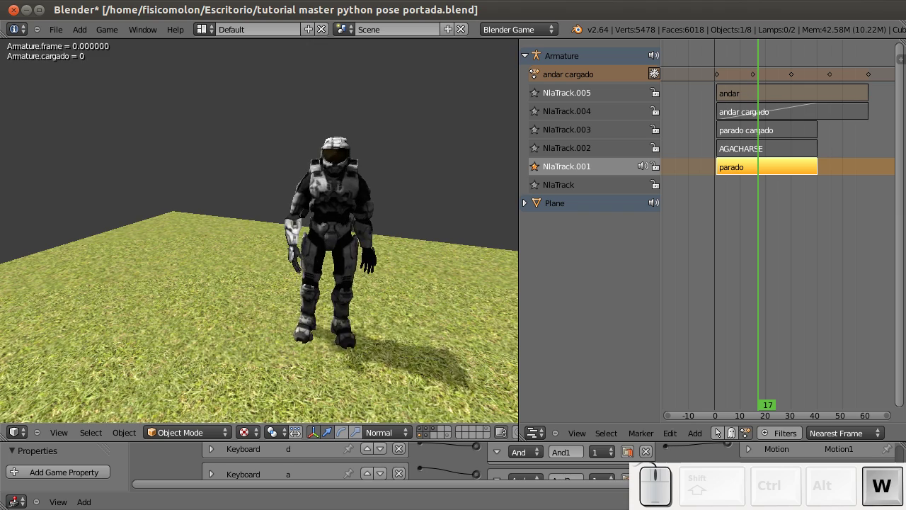
pyautogui.press('Escape')
# Select the character's armature and enlarge the Logic Editor to make room for its logic bricks
pyautogui.scroll(6, 286, 116)
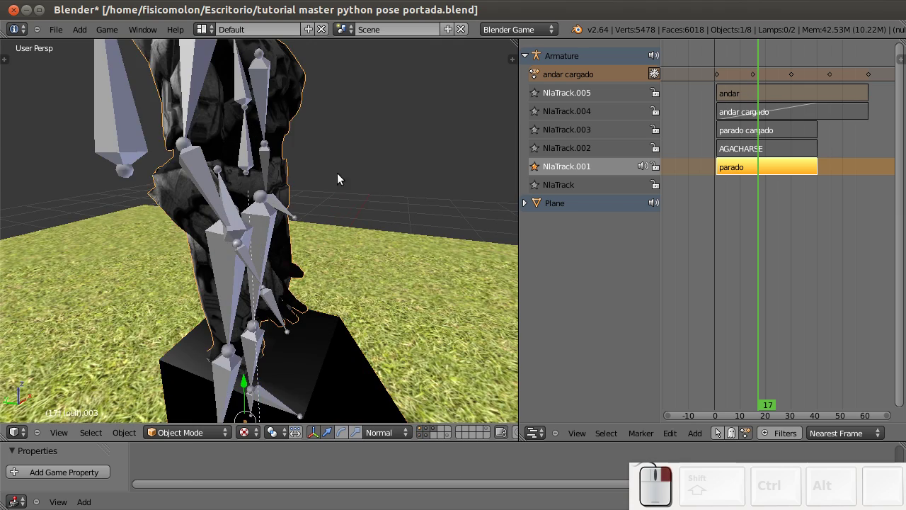
pyautogui.moveTo(337, 179); pyautogui.dragTo(276, 345, button='middle')
pyautogui.scroll(-1, 276, 345)
pyautogui.scroll(2, 339, 336)
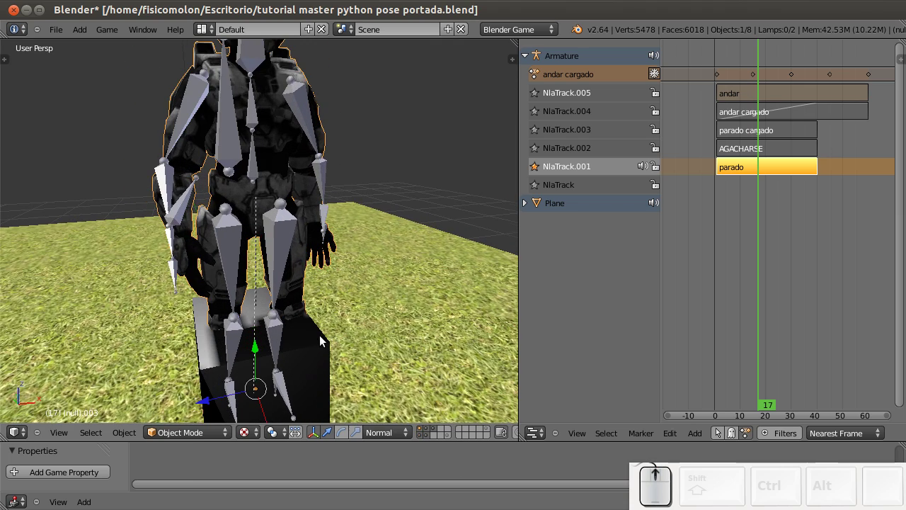
pyautogui.rightClick(315, 344)
pyautogui.moveTo(278, 347); pyautogui.dragTo(396, 272, button='middle')
pyautogui.scroll(-4, 386, 272)
pyautogui.rightClick(150, 151)
pyautogui.moveTo(174, 147); pyautogui.dragTo(446, 136, button='middle')
pyautogui.moveTo(585, 441); pyautogui.dragTo(589, 325)
pyautogui.scroll(2, 262, 177)
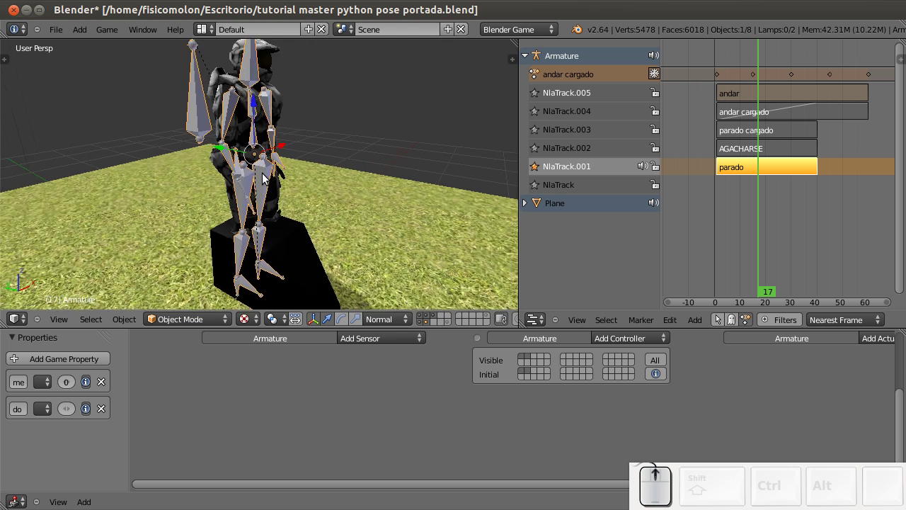
pyautogui.scroll(1, 262, 177)
pyautogui.moveTo(435, 484); pyautogui.dragTo(464, 479)
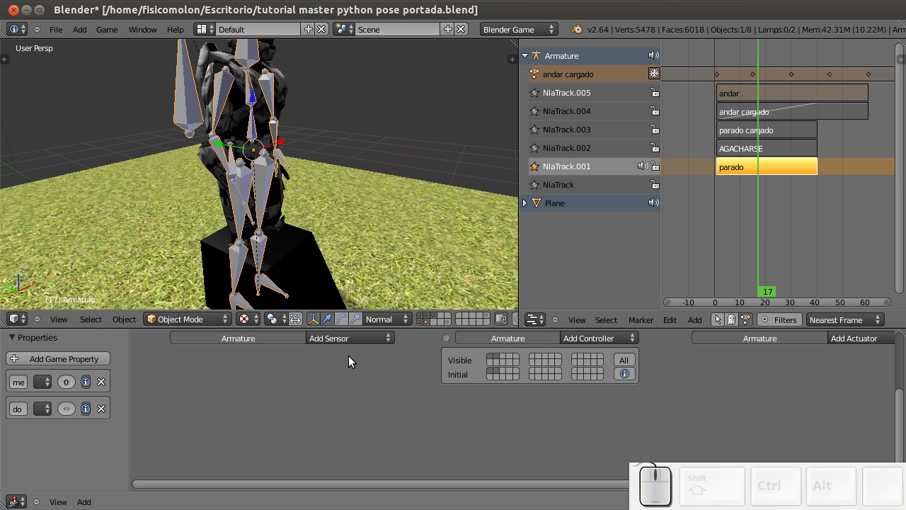
pyautogui.scroll(-3, 295, 170)
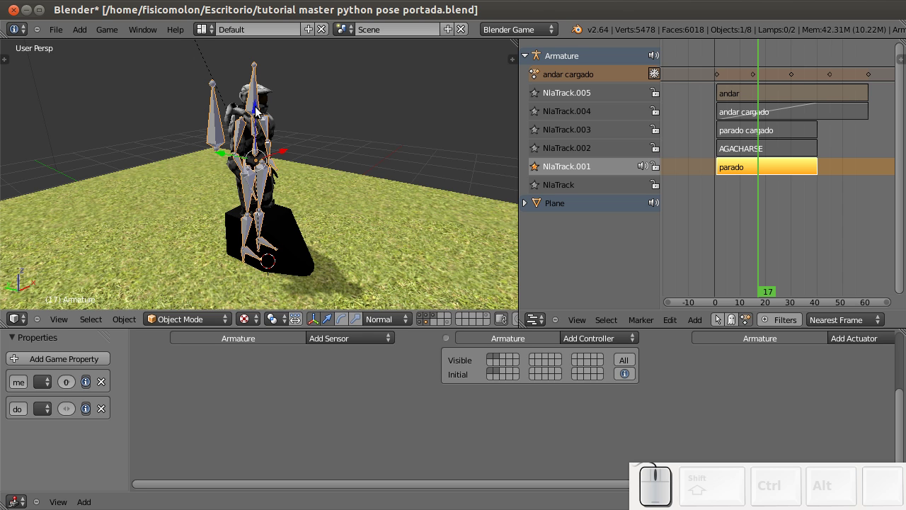
# Add an Always sensor, an And controller and an Action actuator to the armature
pyautogui.click(353, 338)
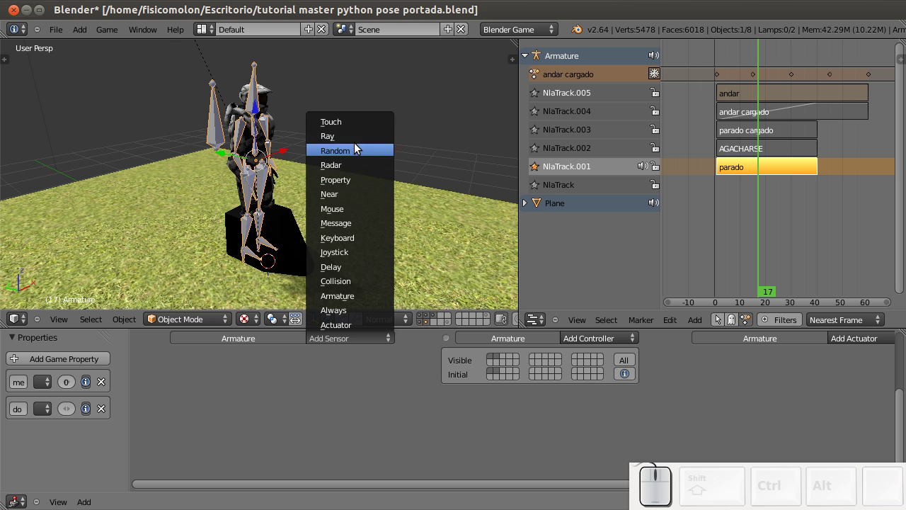
pyautogui.click(355, 310)
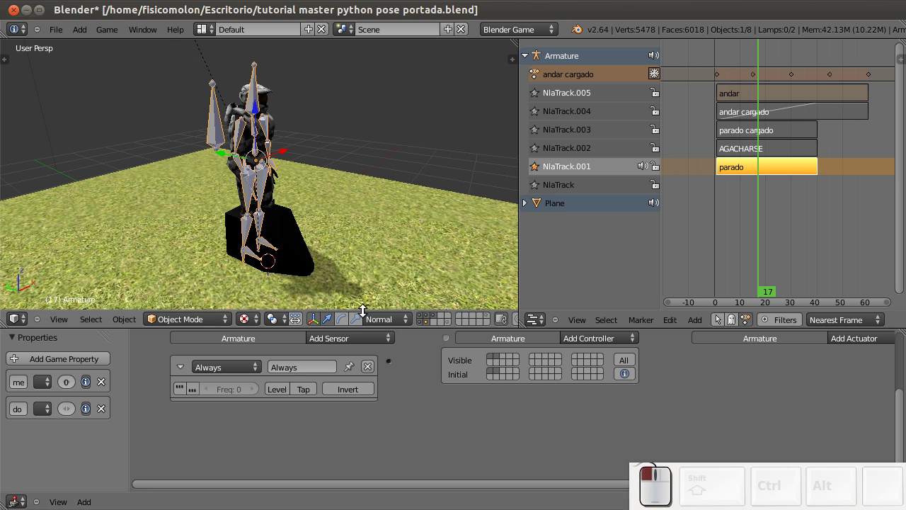
pyautogui.click(596, 341)
pyautogui.click(596, 350)
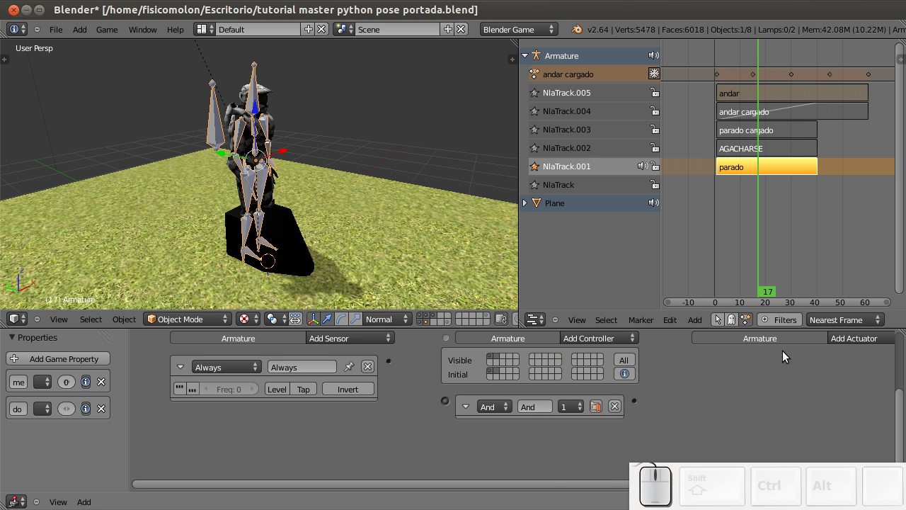
pyautogui.click(838, 339)
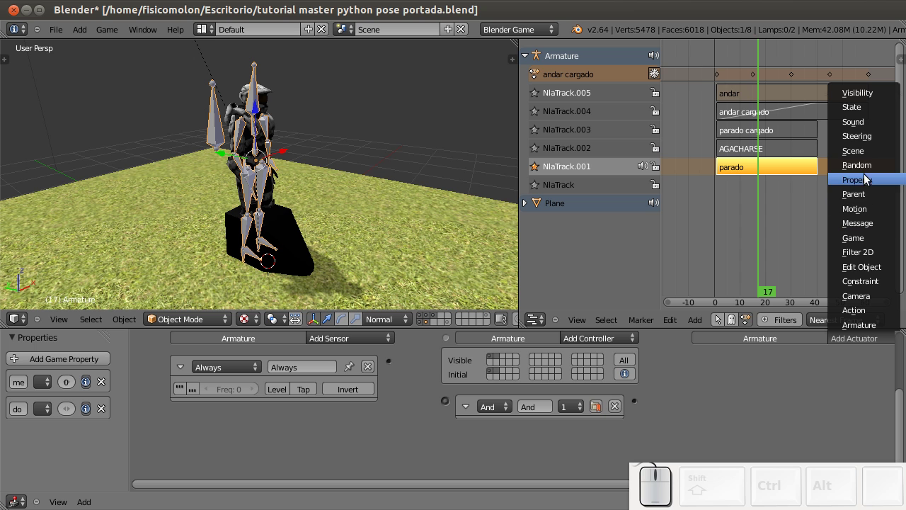
pyautogui.click(869, 312)
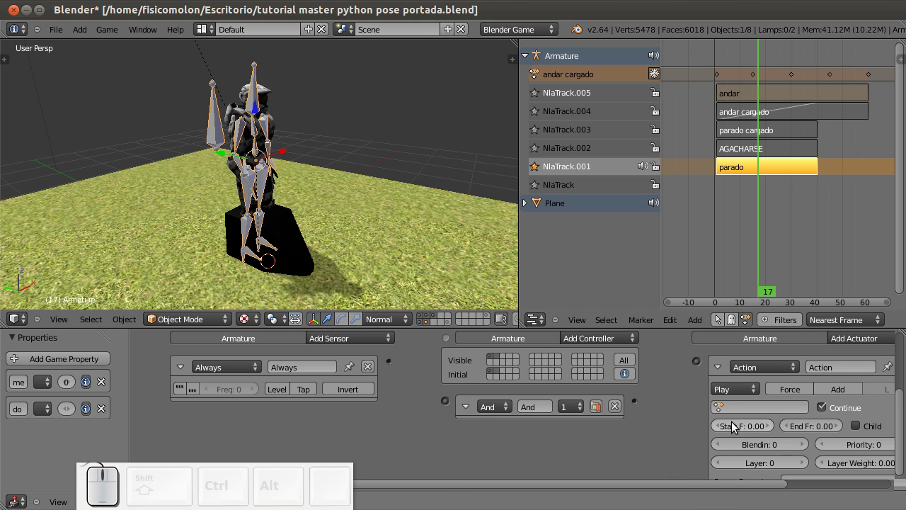
# Assign the parado action to the Action actuator and link the Always sensor through the And controller to it
pyautogui.moveTo(240, 502); pyautogui.dragTo(531, 248)
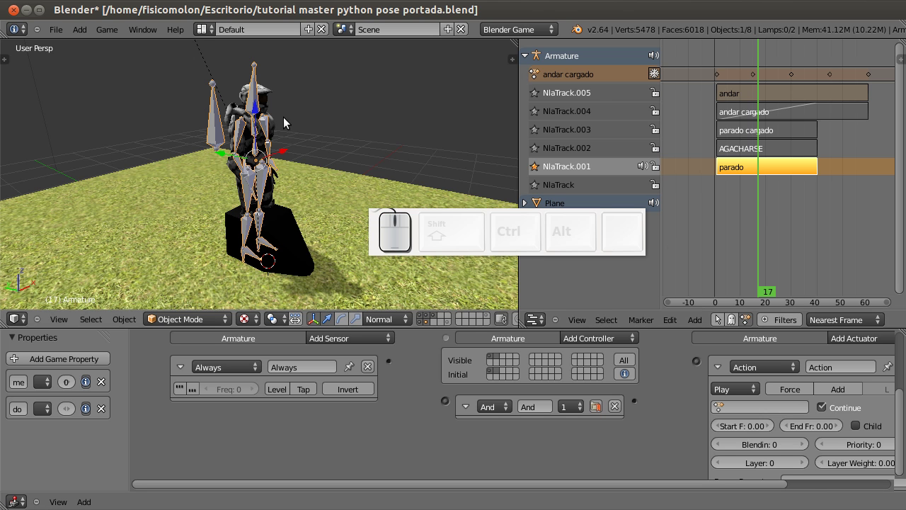
pyautogui.moveTo(521, 234); pyautogui.dragTo(214, 483)
pyautogui.click(725, 407)
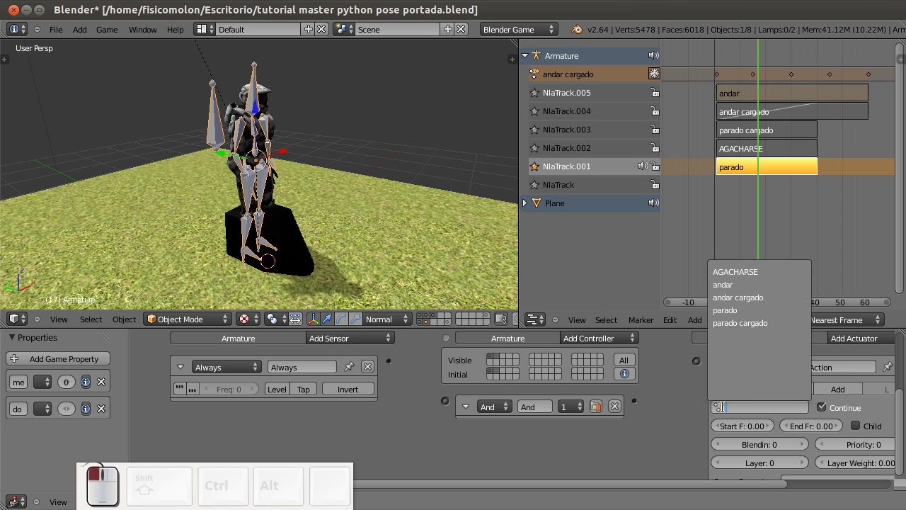
pyautogui.click(744, 309)
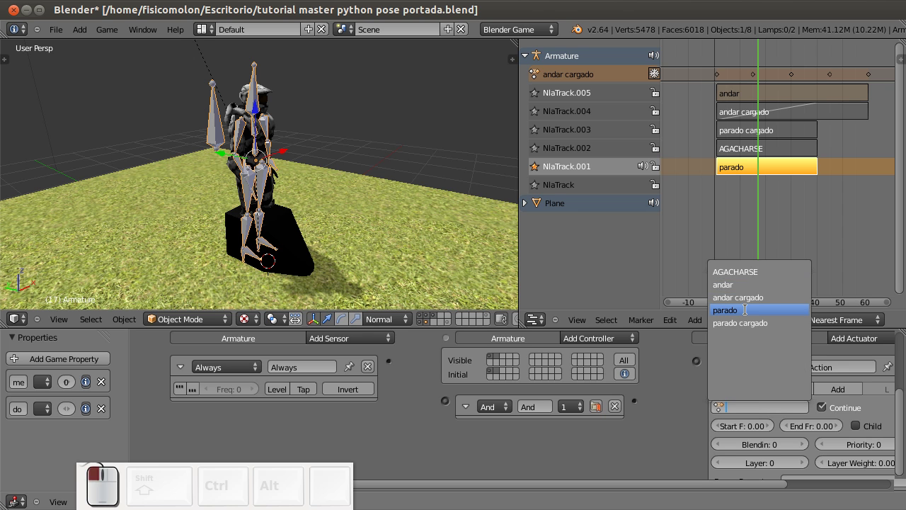
pyautogui.moveTo(697, 361); pyautogui.dragTo(634, 401)
pyautogui.moveTo(445, 402); pyautogui.dragTo(389, 360)
pyautogui.moveTo(538, 488); pyautogui.dragTo(643, 487)
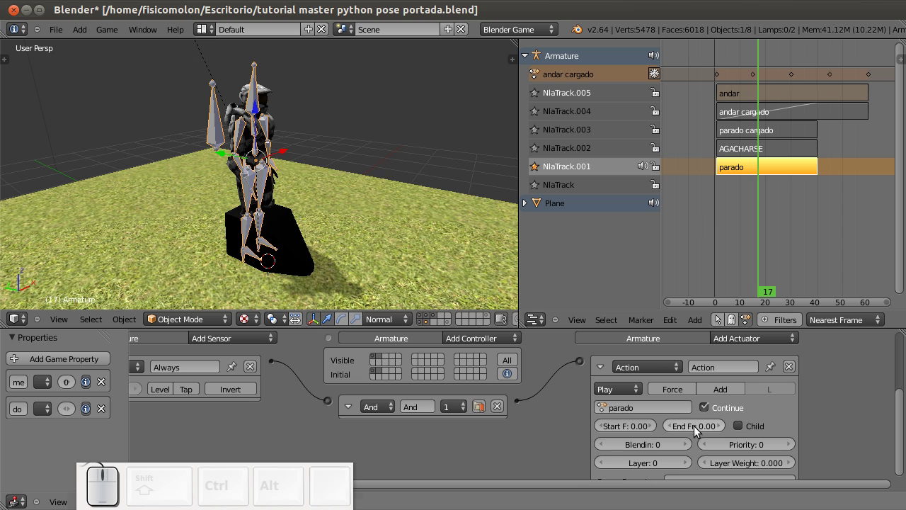
# Step through the frames of the parado strip up to frame 40 to check where it begins and ends
pyautogui.press('Left')
pyautogui.press('Left')
pyautogui.press('Left')
pyautogui.press('Left')
pyautogui.press('Left')
pyautogui.press('Left')
pyautogui.press('Left')
pyautogui.press('Left')
pyautogui.press('Left')
pyautogui.press('Left')
pyautogui.press('Left')
pyautogui.press('Left')
pyautogui.press('Left')
pyautogui.press('Left')
pyautogui.press('Left')
pyautogui.press('Left')
pyautogui.press('Left')
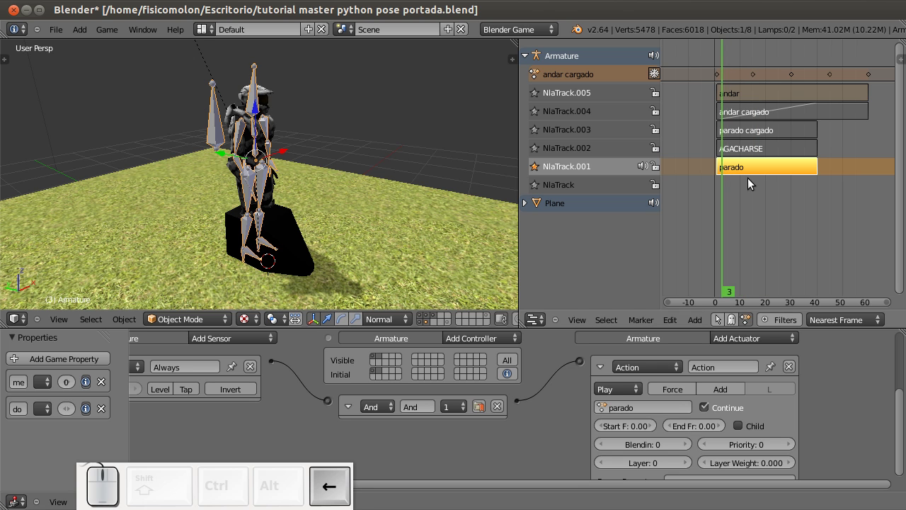
pyautogui.press('Right')
pyautogui.press('Right')
pyautogui.press('Right')
pyautogui.press('Right')
pyautogui.press('Right')
pyautogui.press('Right')
pyautogui.press('Right')
pyautogui.press('Right')
pyautogui.press('Right')
pyautogui.press('Right')
pyautogui.press('Right')
pyautogui.press('Right')
pyautogui.press('Right')
pyautogui.press('Right')
pyautogui.press('Right')
pyautogui.press('Right')
pyautogui.press('Right')
pyautogui.press('Right')
pyautogui.press('Right')
pyautogui.press('Right')
pyautogui.press('Right')
pyautogui.press('Right')
pyautogui.press('Right')
pyautogui.press('Right')
pyautogui.press('Right')
pyautogui.press('Right')
pyautogui.press('Right')
pyautogui.press('Right')
pyautogui.press('Right')
pyautogui.press('Right')
pyautogui.press('Right')
pyautogui.press('Right')
pyautogui.press('Right')
pyautogui.press('Right')
pyautogui.press('Right')
pyautogui.press('Right')
pyautogui.press('Right')
pyautogui.press('Right')
pyautogui.press('Right')
pyautogui.press('Right')
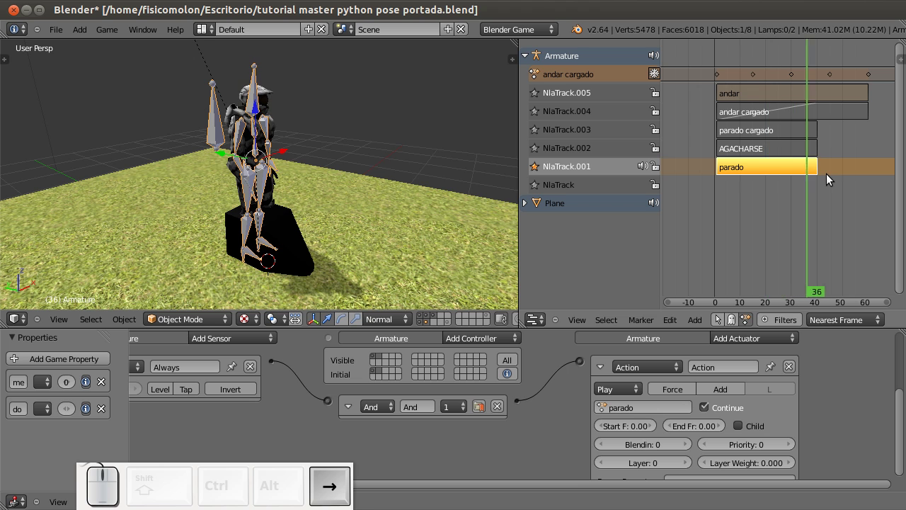
# Set the parado actuator's start frame to 1 and end frame to 39, and change its play type to Loop Stop
pyautogui.click(646, 426)
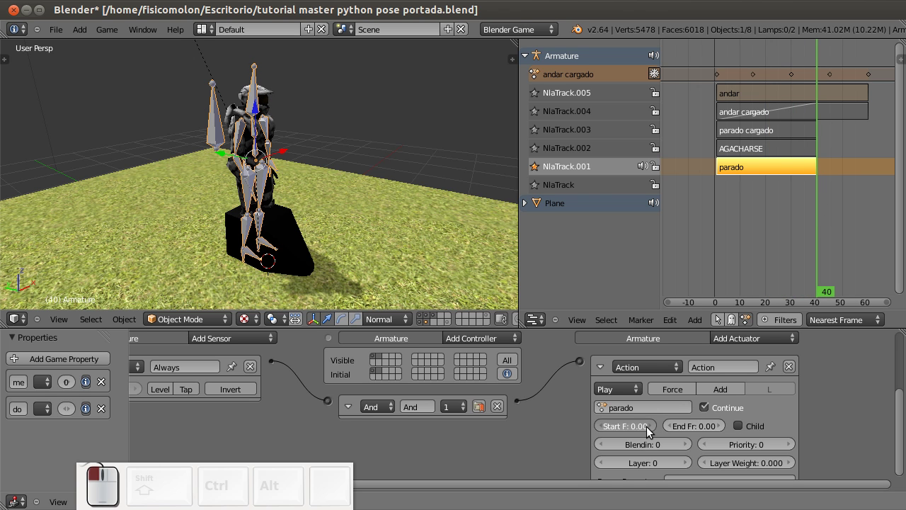
pyautogui.click(698, 427)
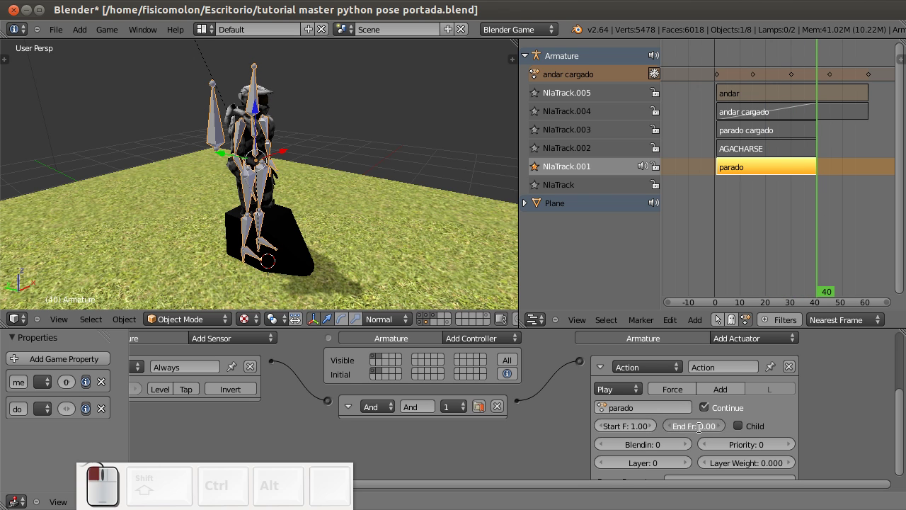
pyautogui.write('39')
pyautogui.click(825, 394)
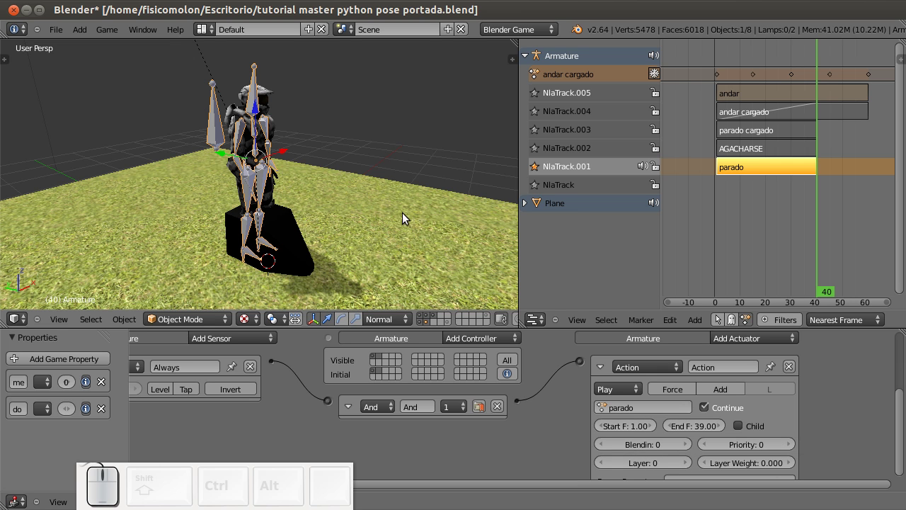
pyautogui.click(635, 383)
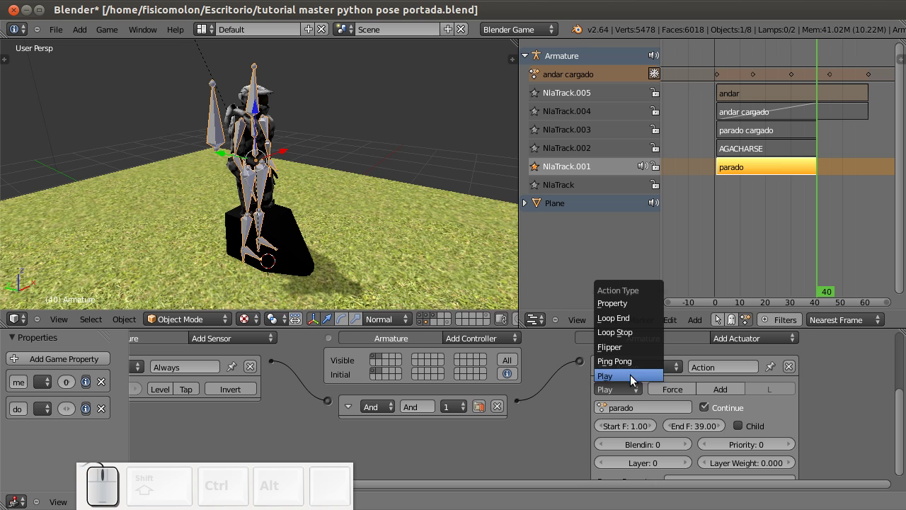
pyautogui.click(632, 333)
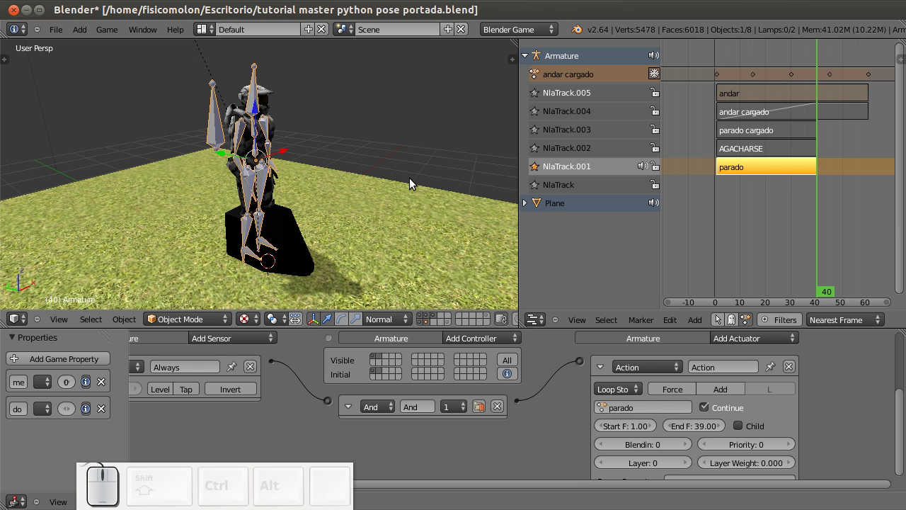
# Run the game from two viewing angles to test the standing animation while turning and walking the character, ending with the game stopped
pyautogui.press('p')
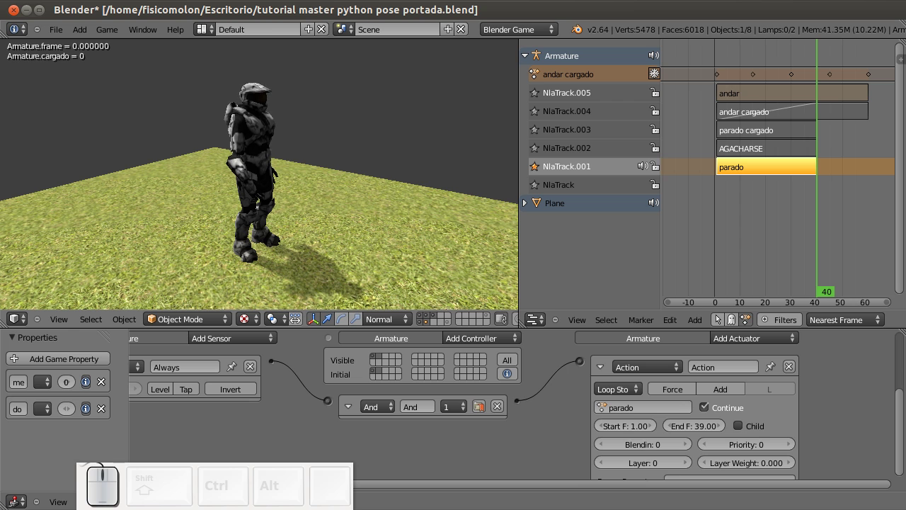
pyautogui.press('Escape')
pyautogui.moveTo(396, 182); pyautogui.dragTo(304, 188, button='middle')
pyautogui.press('p')
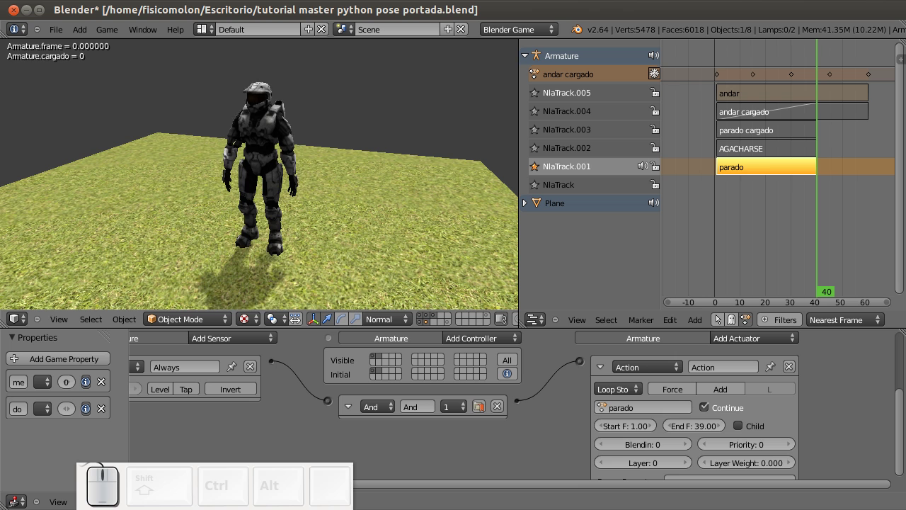
pyautogui.press('d')
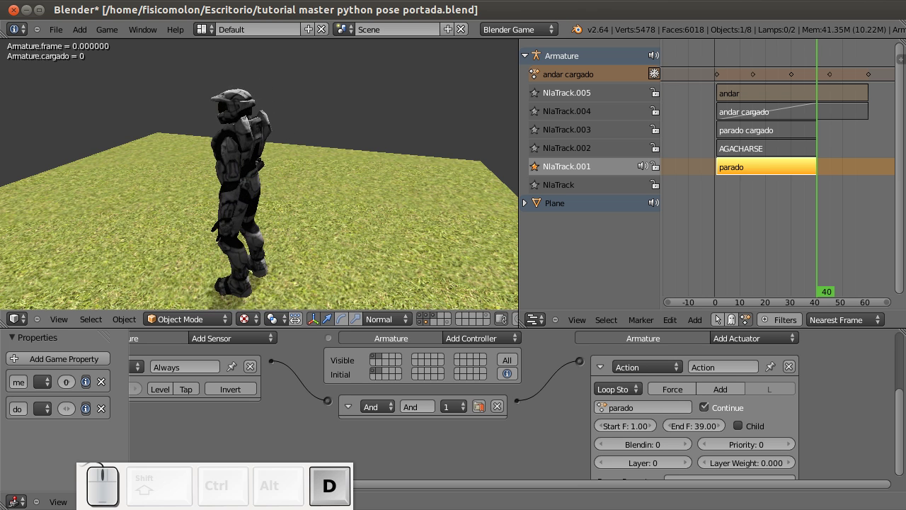
pyautogui.press('w')
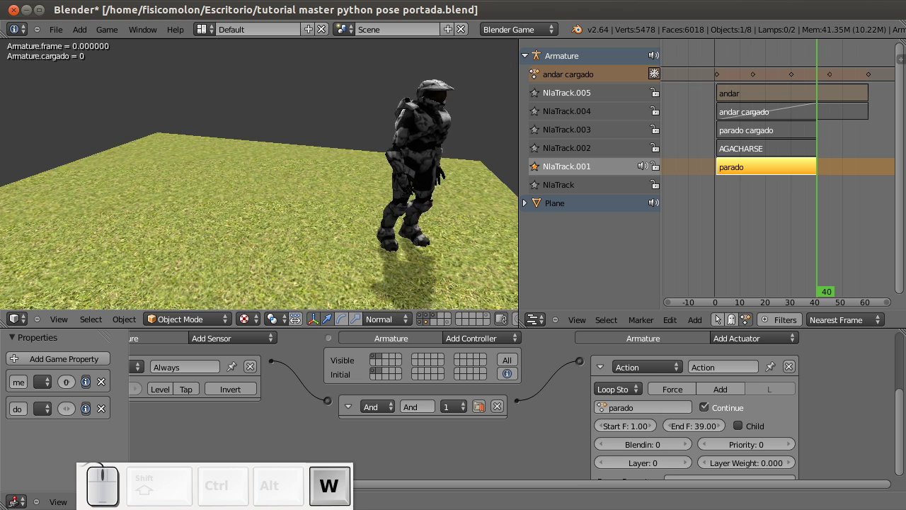
pyautogui.press('Escape')
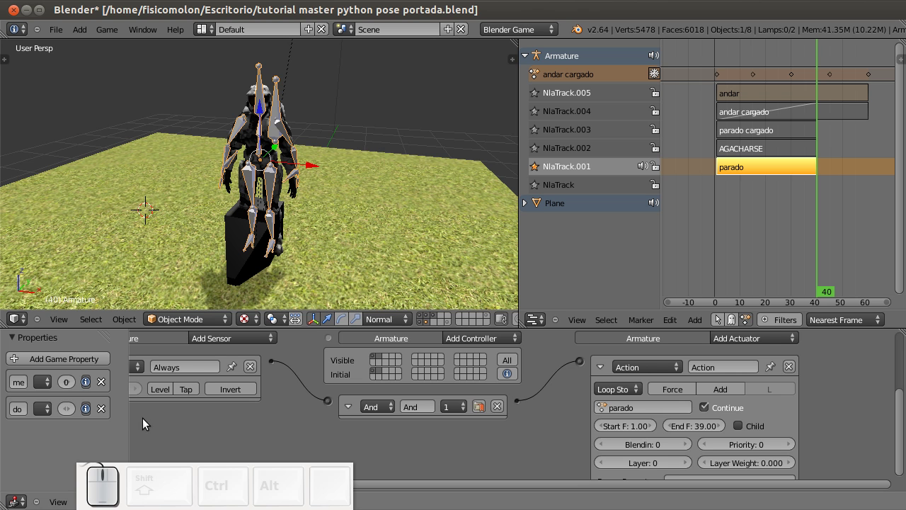
# Delete the armature's frame and cargado game properties, and tidy the Logic Editor by hiding the properties region and collapsing the Action actuator
pyautogui.click(101, 408)
pyautogui.click(101, 381)
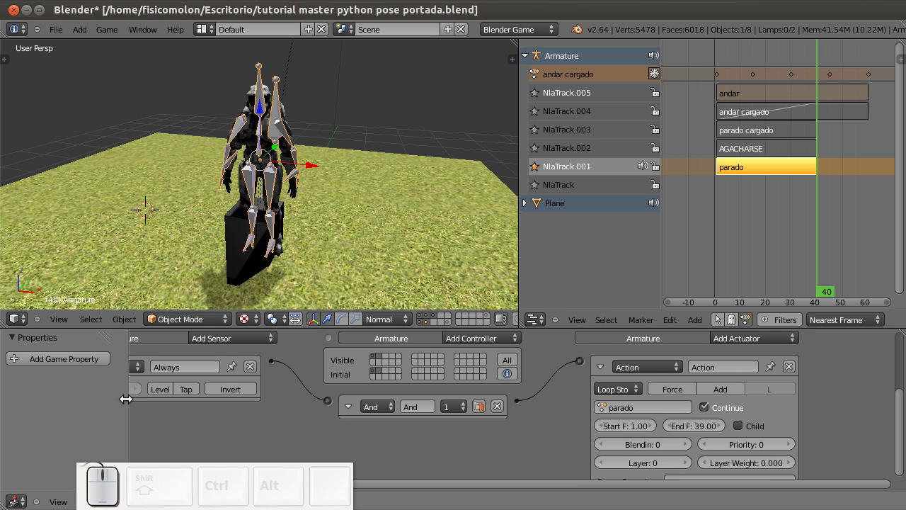
pyautogui.moveTo(125, 398); pyautogui.dragTo(42, 398)
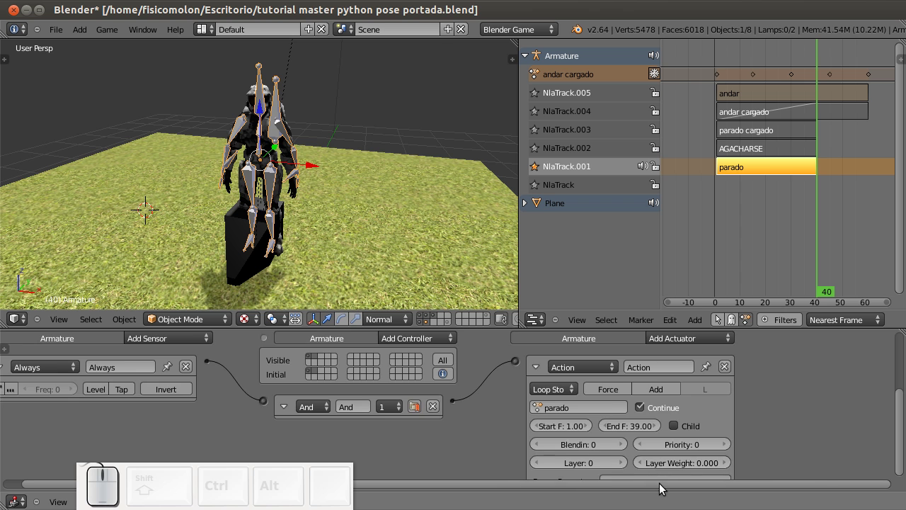
pyautogui.moveTo(659, 484); pyautogui.dragTo(576, 483)
pyautogui.click(614, 365)
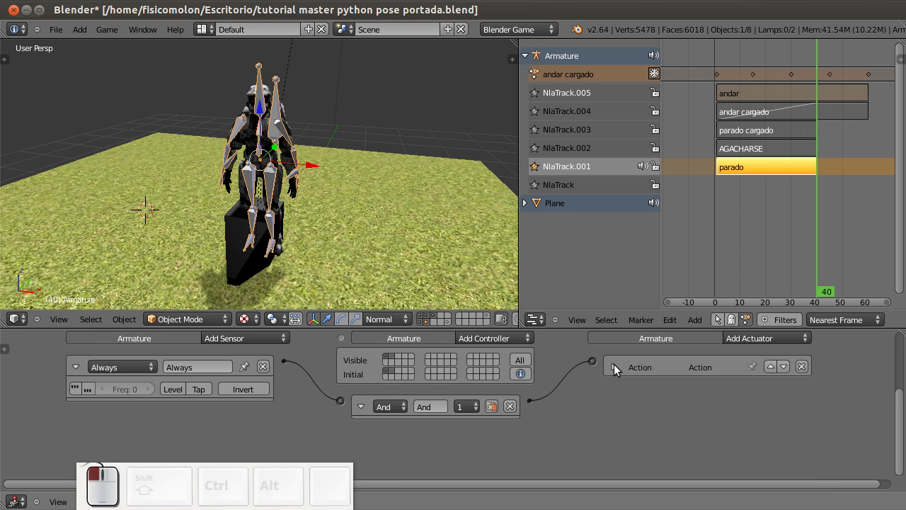
# Select the cube at the character's feet and examine the settings of its w Keyboard sensor and linked Motion actuator
pyautogui.moveTo(147, 246); pyautogui.dragTo(281, 241, button='middle')
pyautogui.rightClick(280, 240)
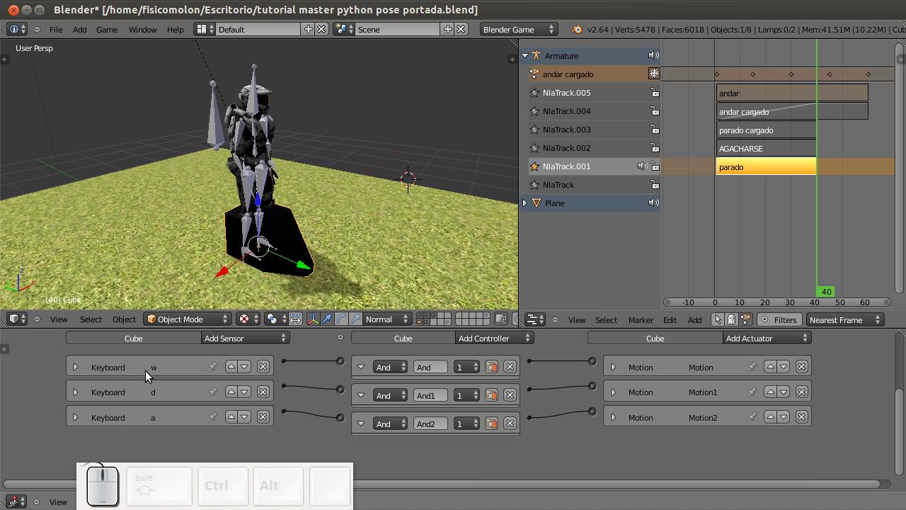
pyautogui.click(75, 367)
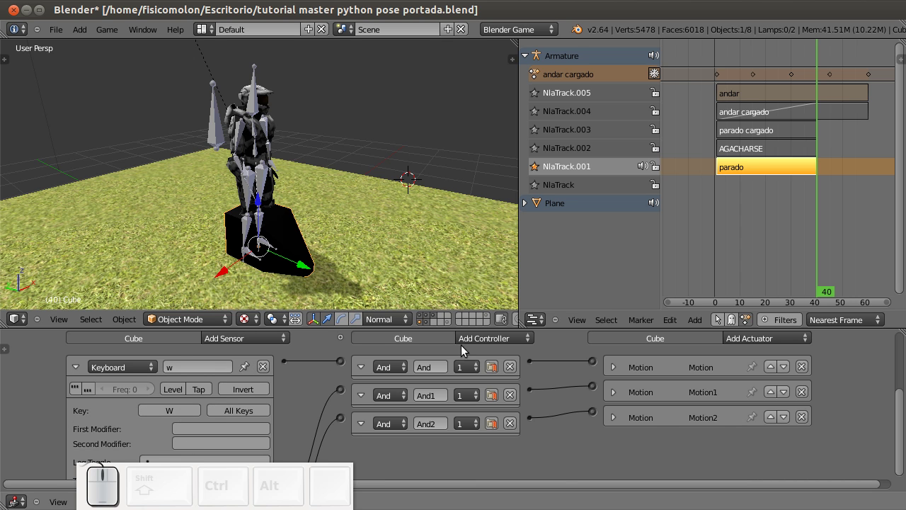
pyautogui.click(614, 367)
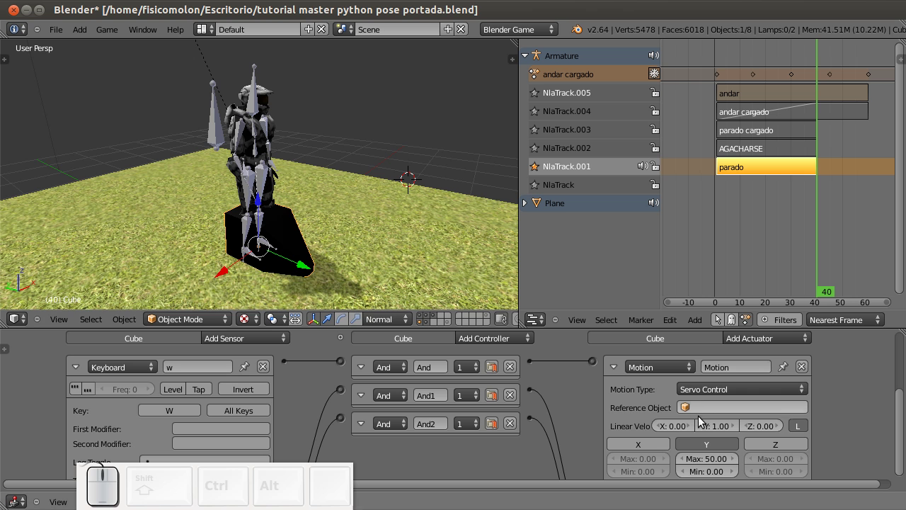
pyautogui.click(613, 365)
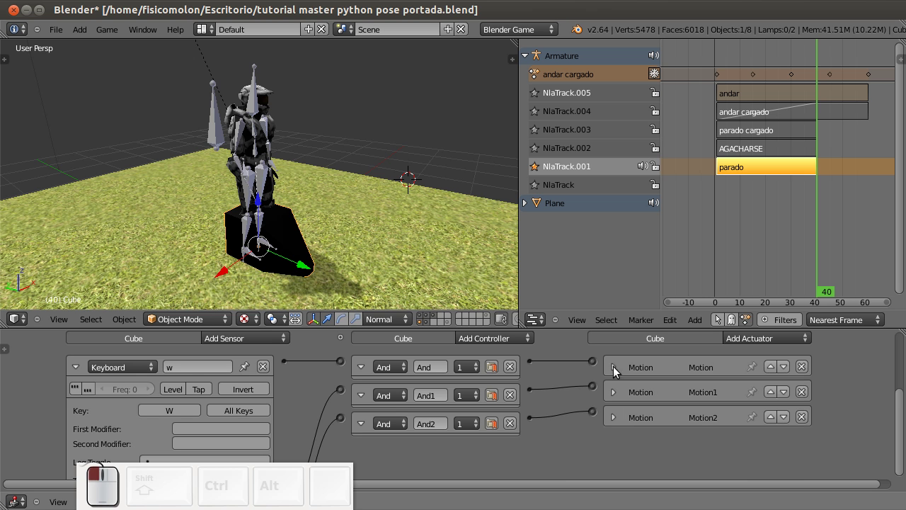
pyautogui.click(75, 367)
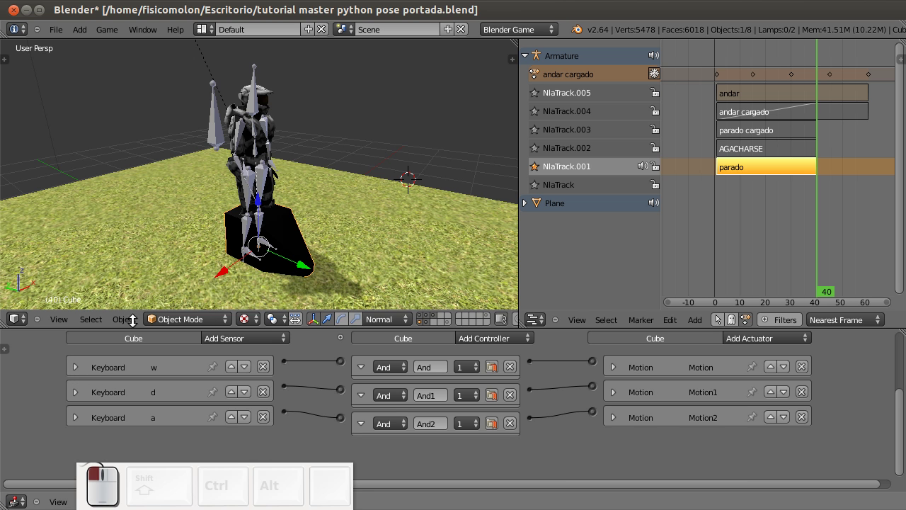
# Select the character's armature and add a Keyboard sensor to it, triggered by the W key
pyautogui.scroll(-2, 358, 216)
pyautogui.rightClick(215, 119)
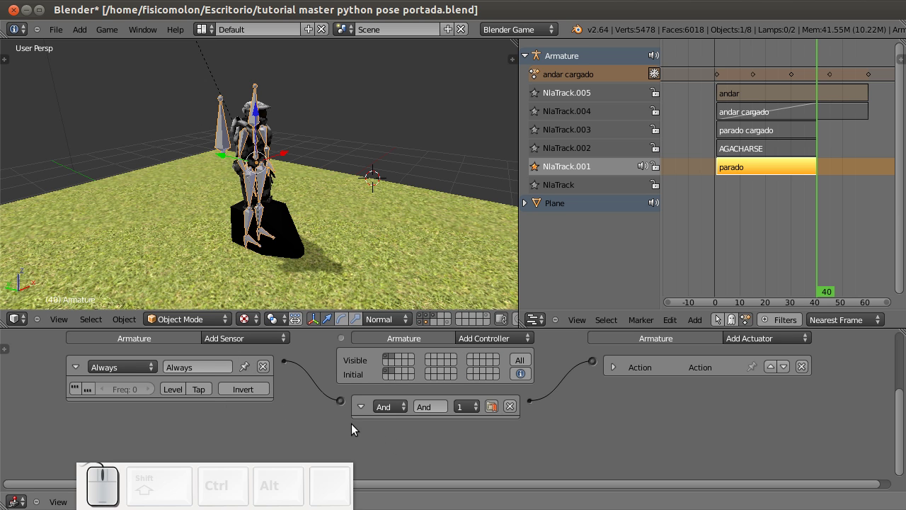
pyautogui.moveTo(316, 496); pyautogui.dragTo(474, 299)
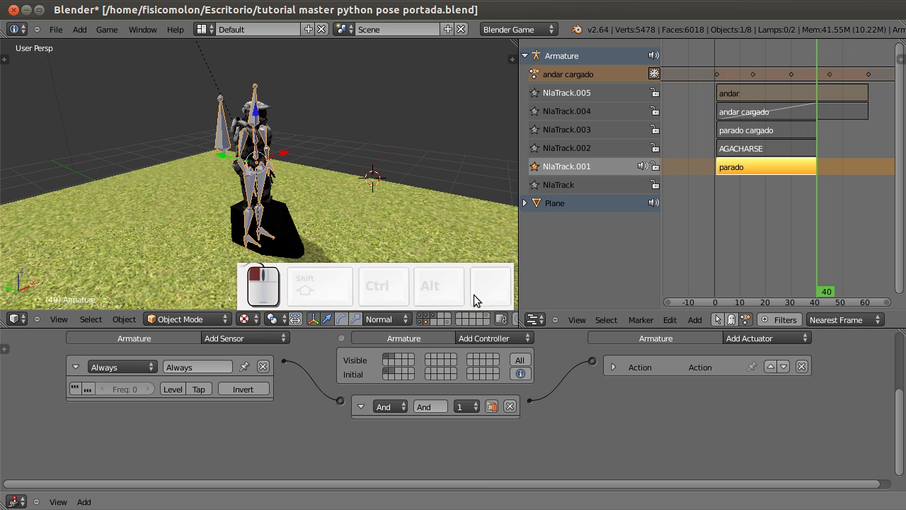
pyautogui.click(235, 339)
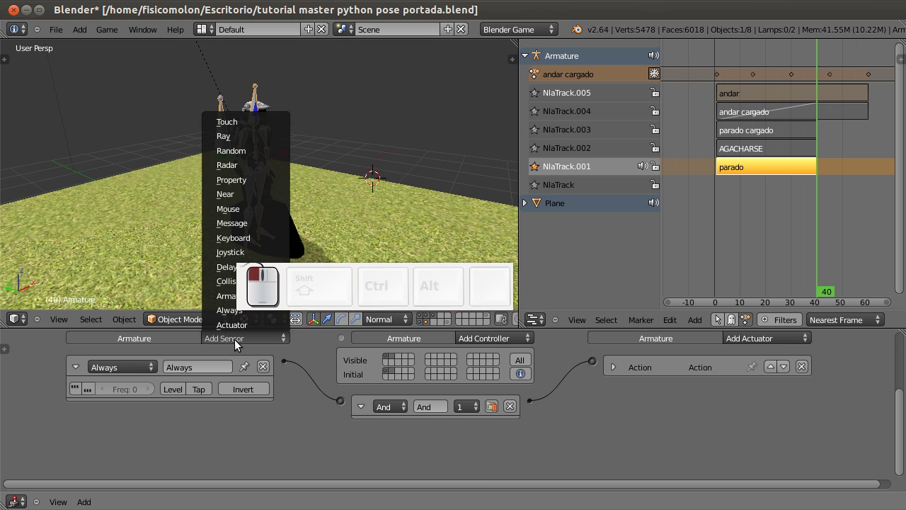
pyautogui.moveTo(326, 301); pyautogui.dragTo(438, 302)
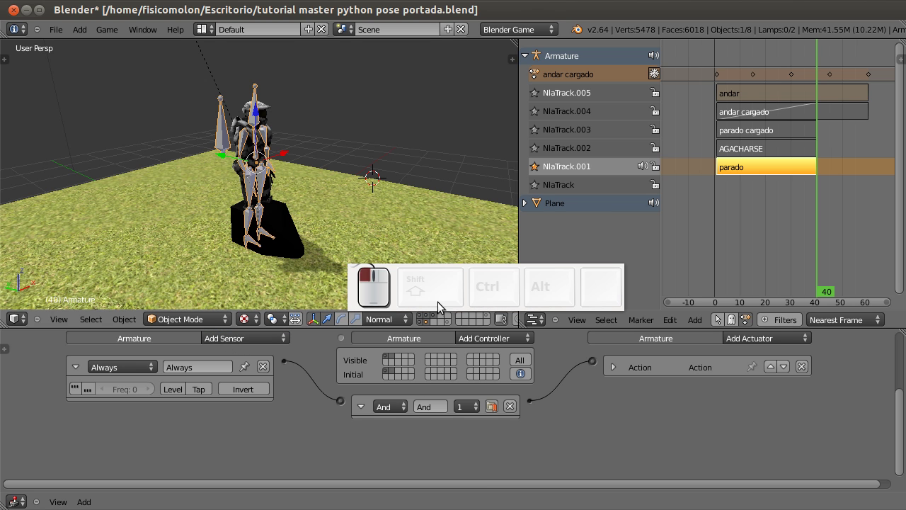
pyautogui.click(222, 338)
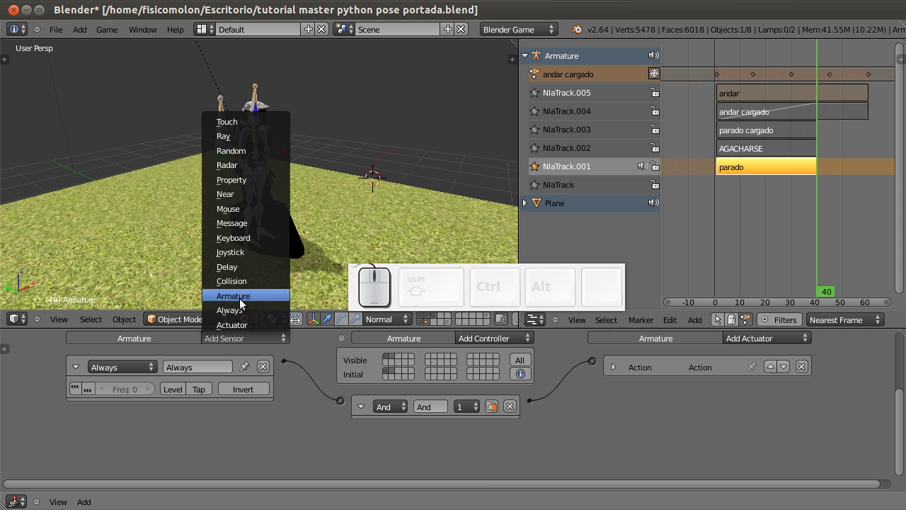
pyautogui.click(237, 238)
pyautogui.click(163, 460)
pyautogui.press('w')
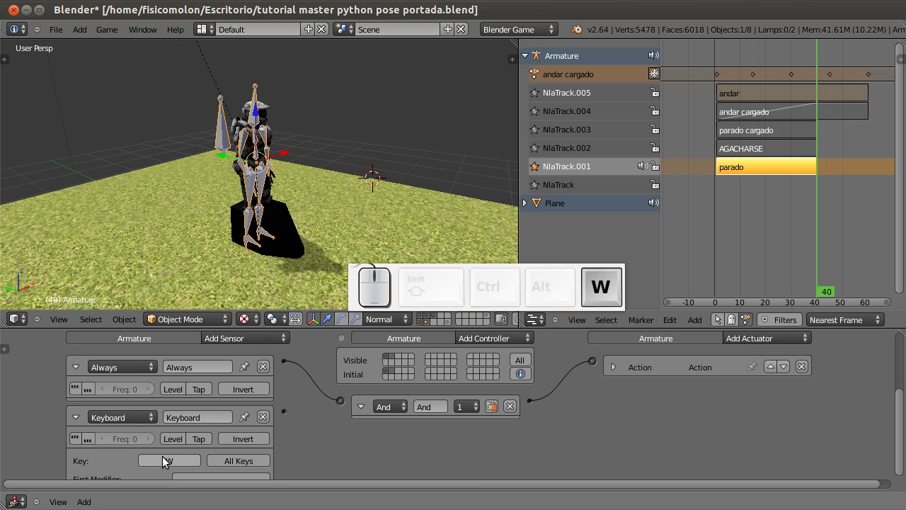
# Add a second And controller and a second Action actuator, linking the Keyboard sensor through the controller to that actuator
pyautogui.click(523, 338)
pyautogui.click(512, 351)
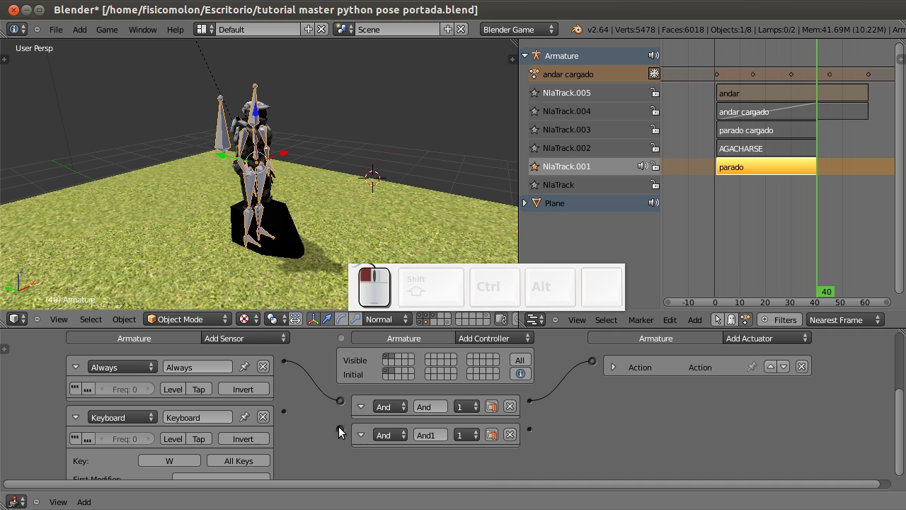
pyautogui.moveTo(301, 413); pyautogui.dragTo(283, 411)
pyautogui.click(740, 338)
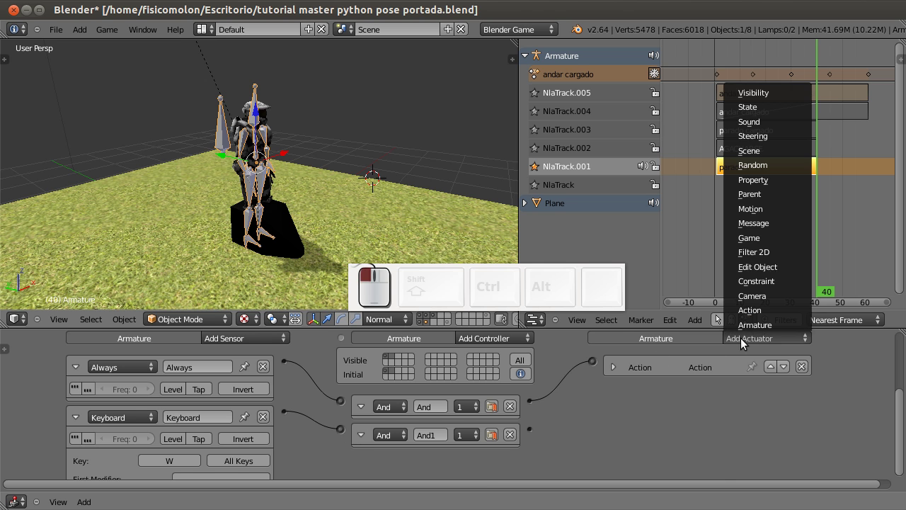
pyautogui.click(751, 310)
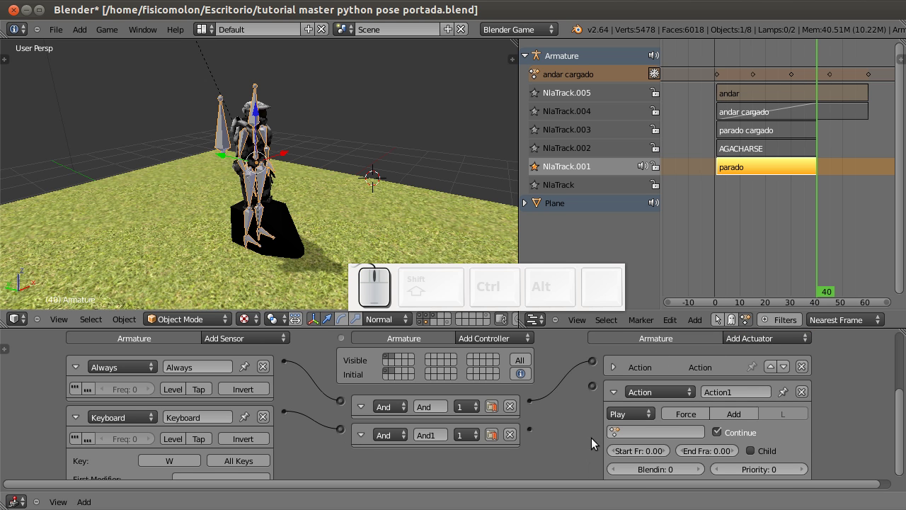
pyautogui.moveTo(529, 429); pyautogui.dragTo(593, 385)
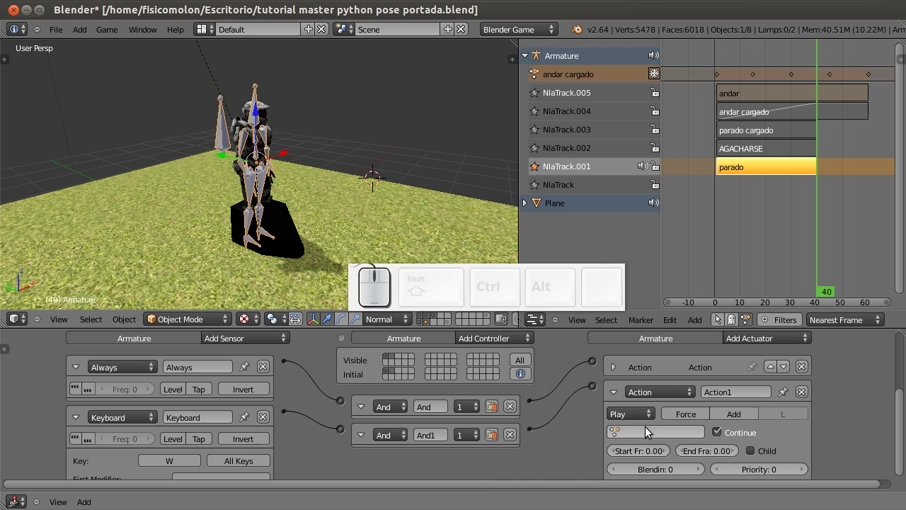
# Assign the andar action to the new Action actuator and set its play type to Loop Stop
pyautogui.click(642, 430)
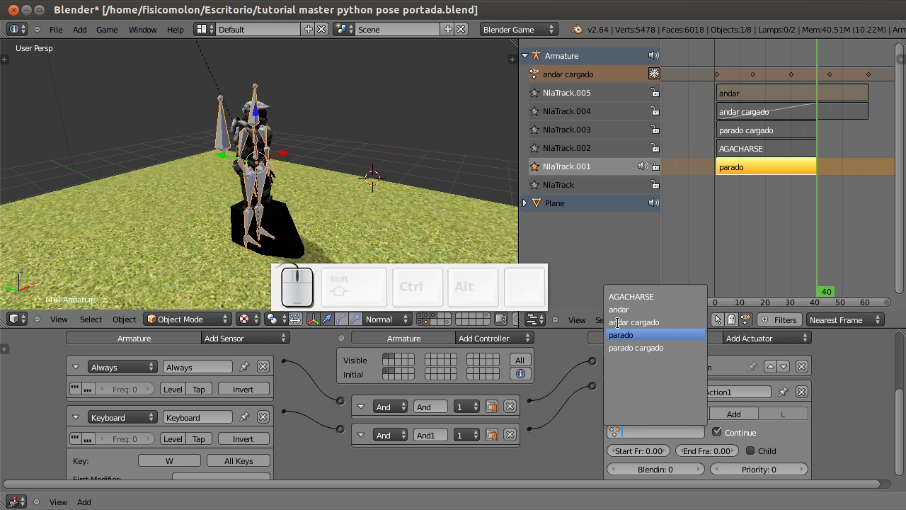
pyautogui.click(635, 309)
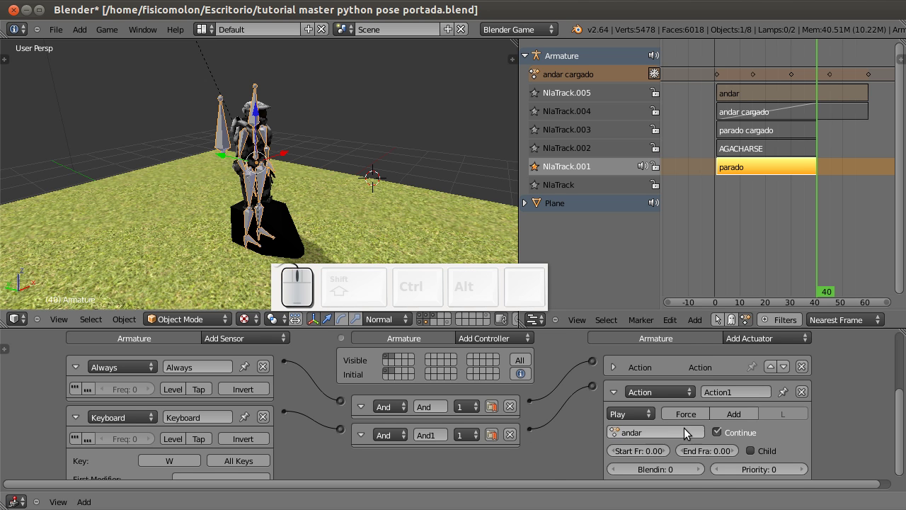
pyautogui.click(624, 415)
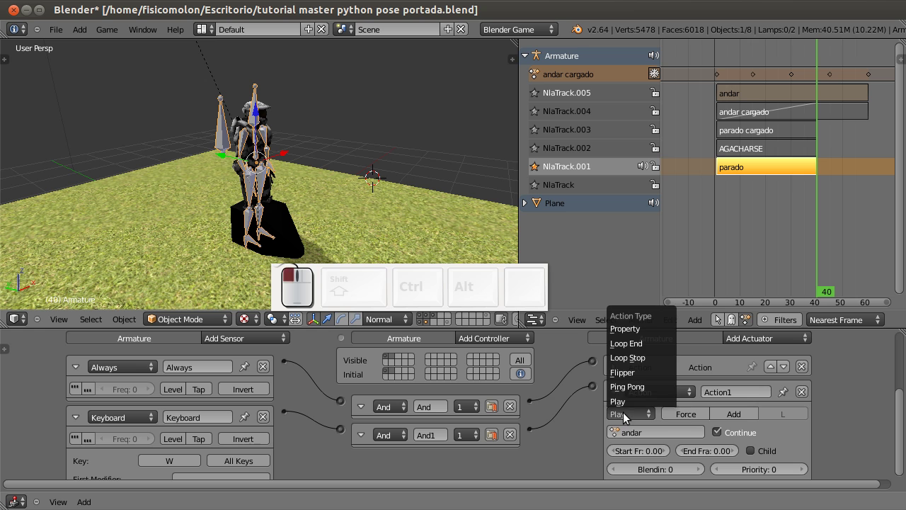
pyautogui.click(634, 358)
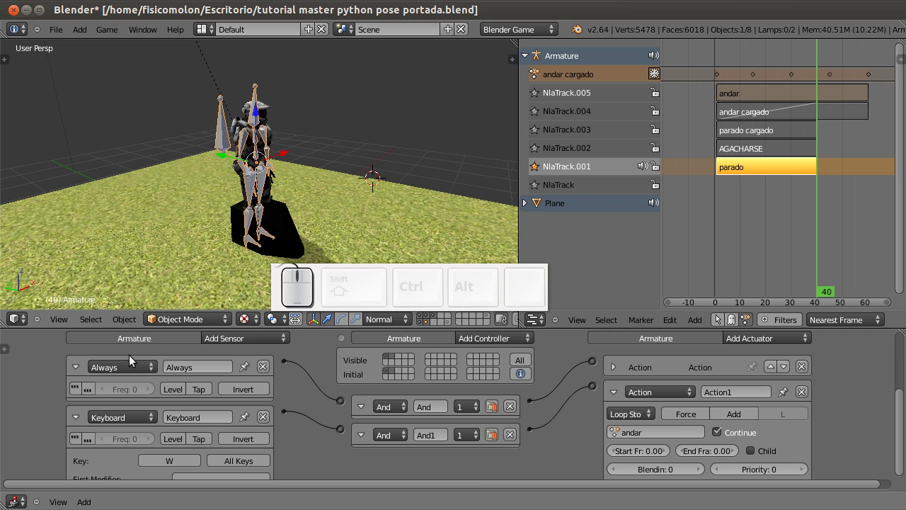
# Try the game with the Always sensor's true level pulse enabled, and switch the pulse back off after stopping
pyautogui.click(76, 389)
pyautogui.press('p')
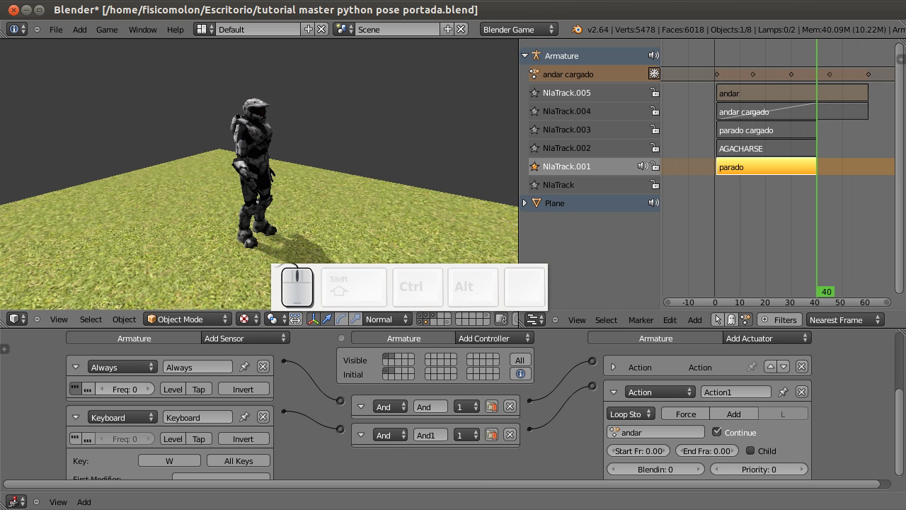
pyautogui.press('Escape')
pyautogui.click(74, 390)
pyautogui.click(74, 390)
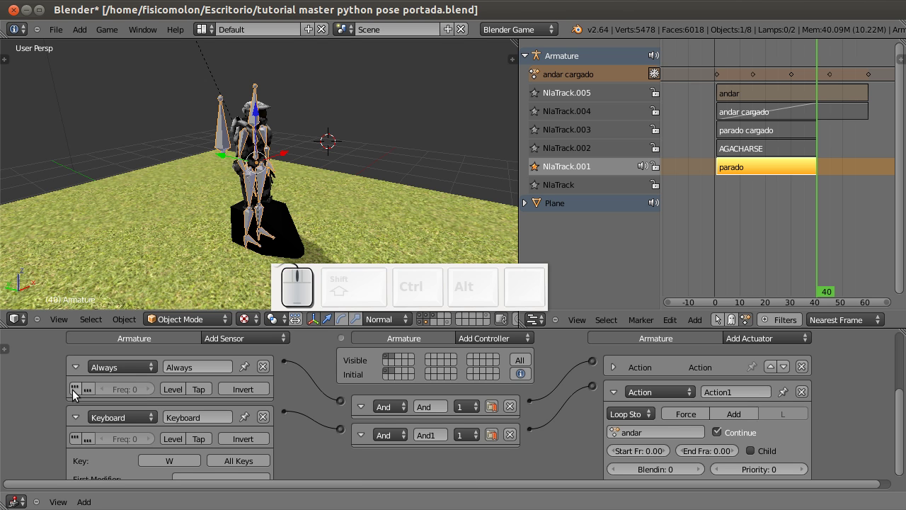
pyautogui.click(74, 390)
pyautogui.click(74, 390)
# Move the current frame to 60 at the end of the andar strip, and set the andar actuator's frames from 1 to 59
pyautogui.moveTo(900, 404)
pyautogui.mouseDown()
pyautogui.moveTo(901, 435)
pyautogui.moveTo(901, 421)
pyautogui.mouseUp()
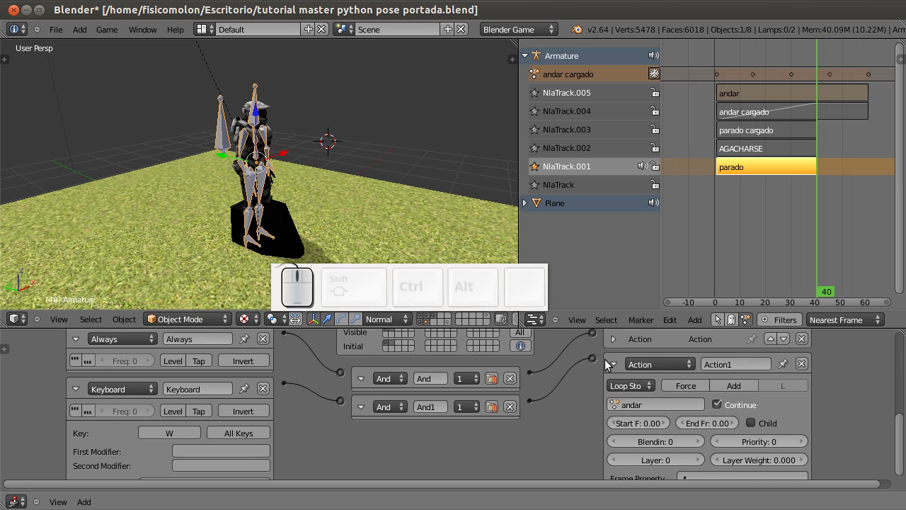
pyautogui.click(725, 85)
pyautogui.click(722, 88)
pyautogui.click(867, 71)
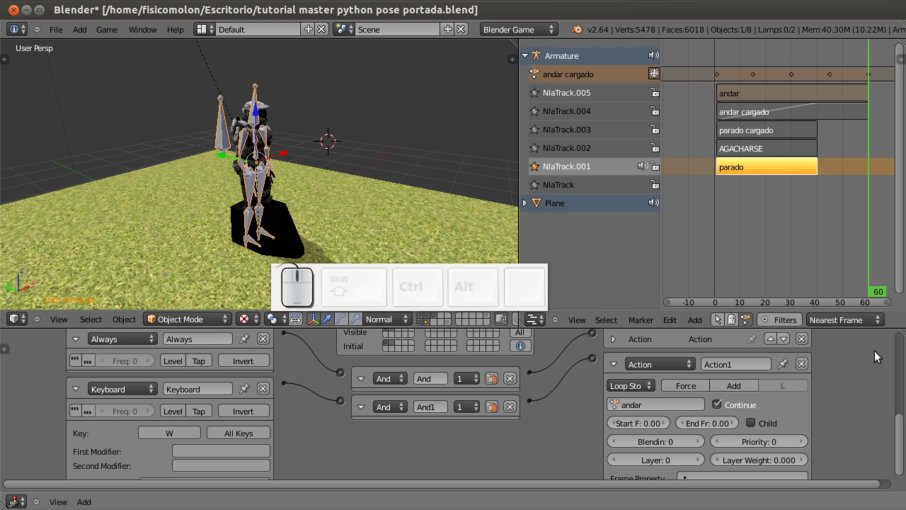
pyautogui.click(663, 423)
pyautogui.click(719, 422)
pyautogui.write('59')
pyautogui.click(810, 412)
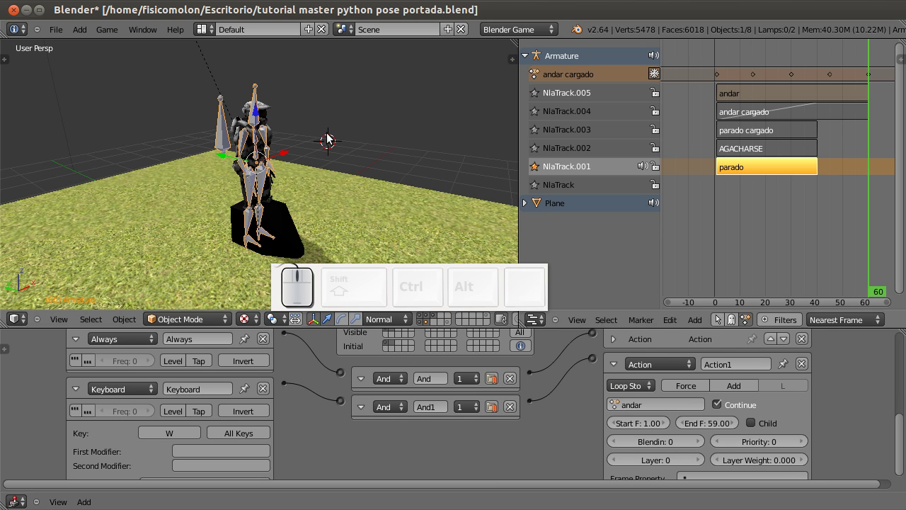
# Run the game to test the walking animation while moving forward and turning the character both ways, ending with the game stopped
pyautogui.click(329, 175)
pyautogui.press('p')
pyautogui.press('w')
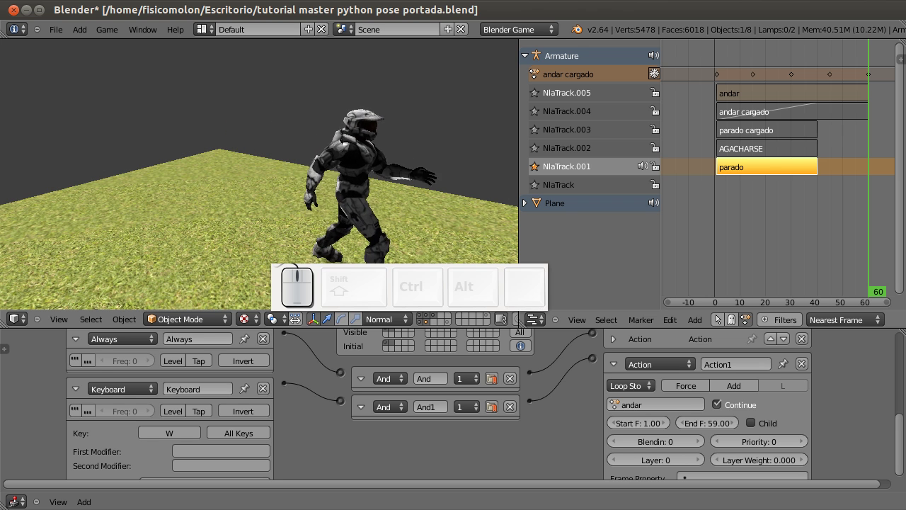
pyautogui.press('d')
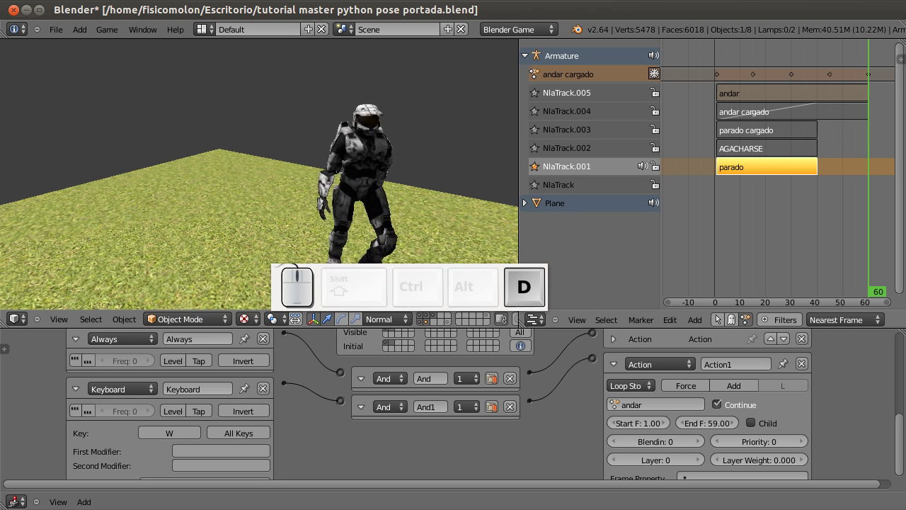
pyautogui.moveTo(372, 291); pyautogui.dragTo(392, 454)
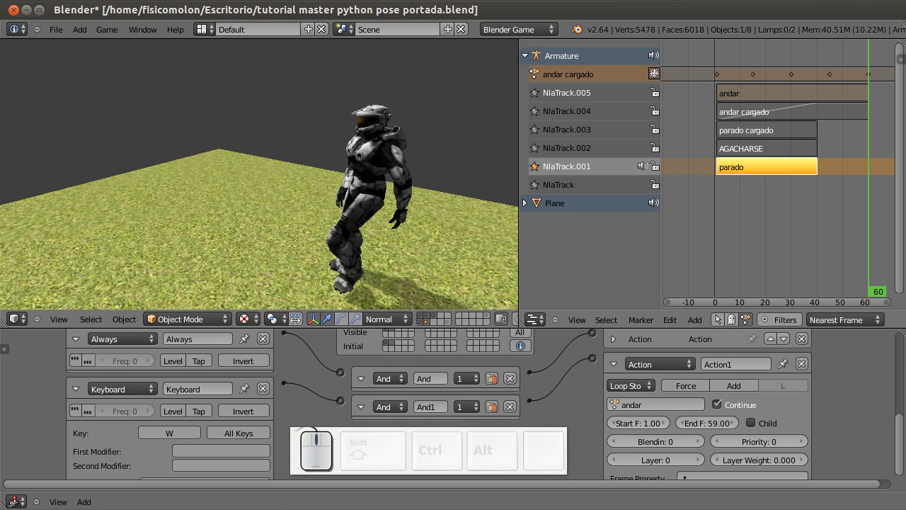
pyautogui.press('w')
pyautogui.press('d')
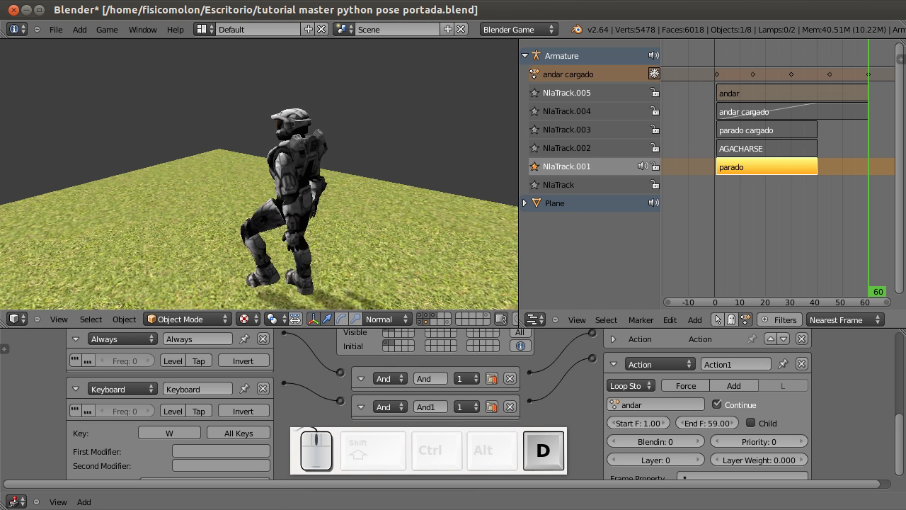
pyautogui.press('w')
pyautogui.press('d')
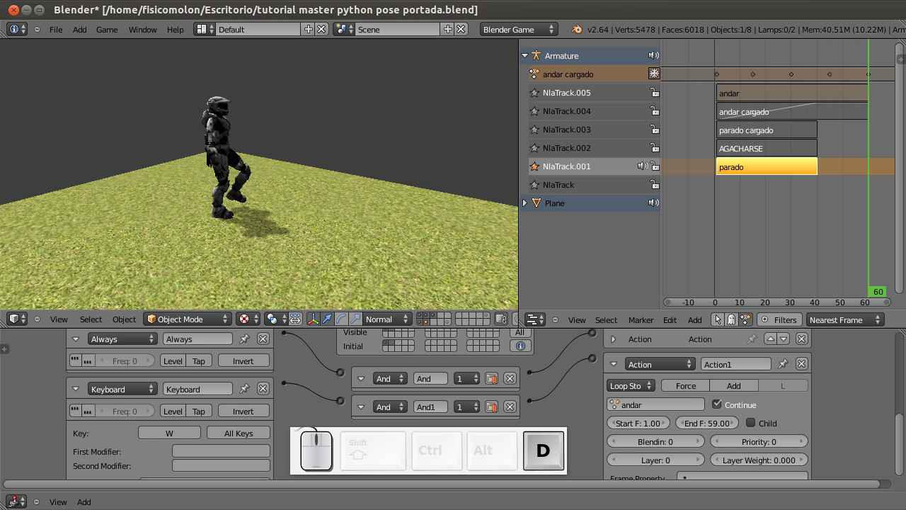
pyautogui.press('w')
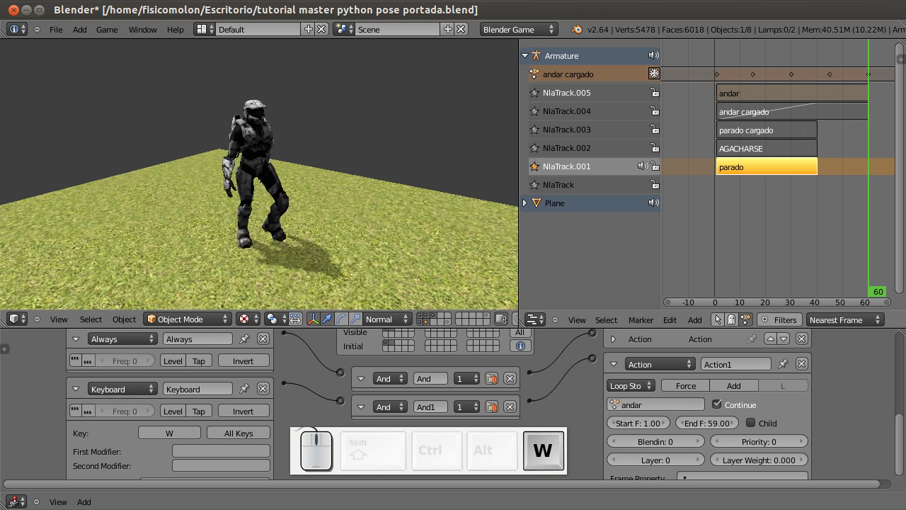
pyautogui.press('a')
pyautogui.press('w')
pyautogui.press('d')
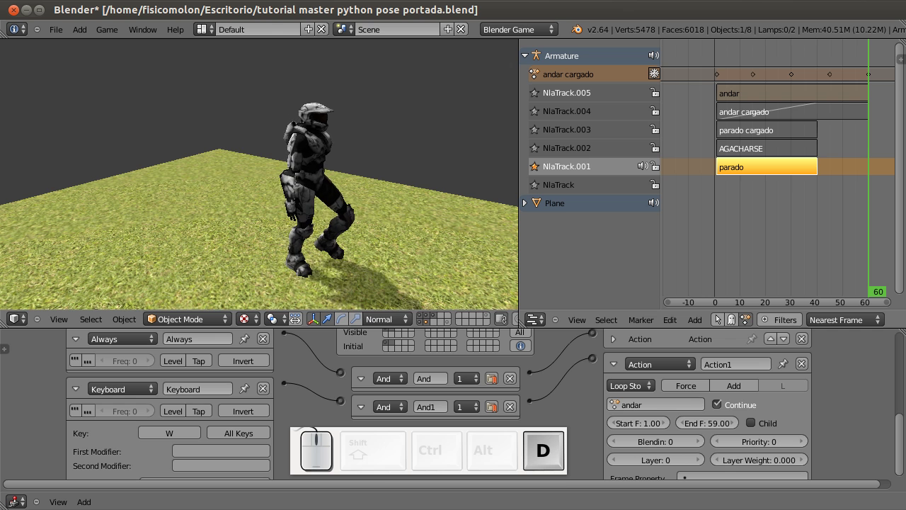
pyautogui.press('Escape')
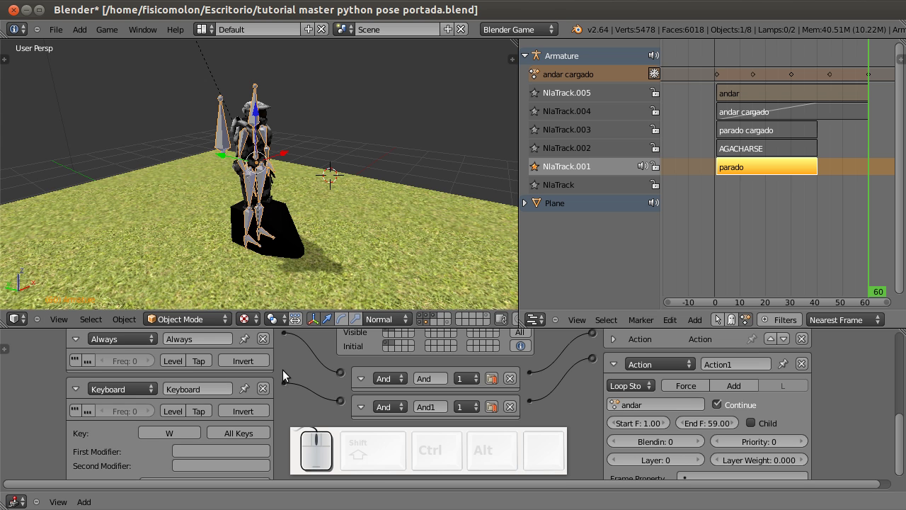
# Examine the andar actuator's Priority setting and expand the parado actuator to show its settings
pyautogui.moveTo(902, 437)
pyautogui.mouseDown()
pyautogui.moveTo(902, 420)
pyautogui.moveTo(902, 444)
pyautogui.mouseUp()
pyautogui.click(615, 361)
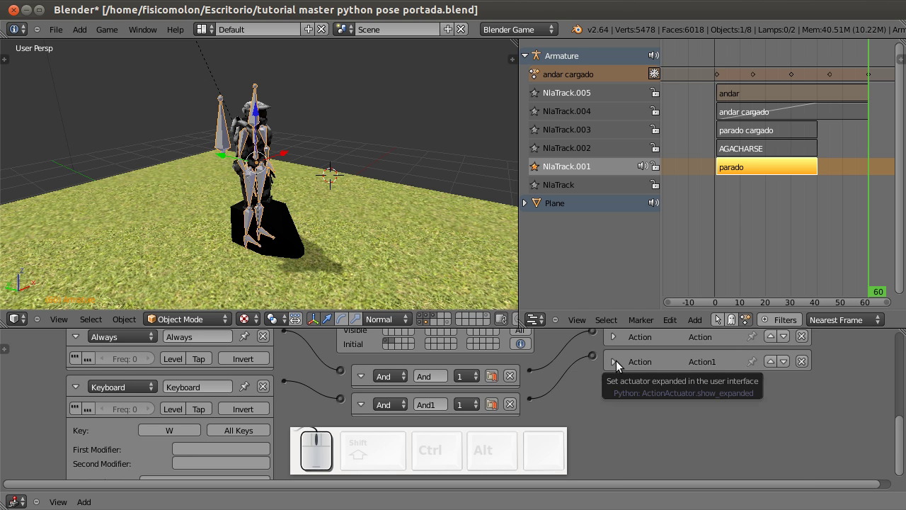
pyautogui.click(614, 361)
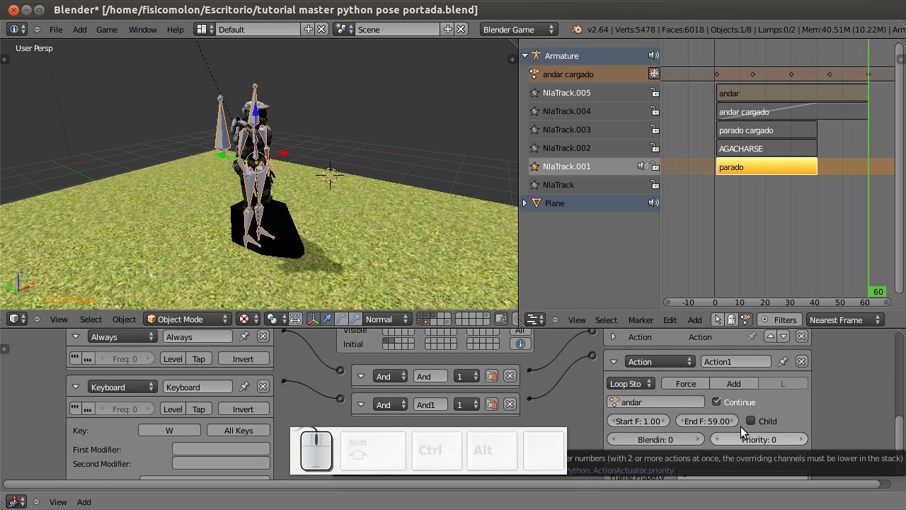
pyautogui.click(613, 338)
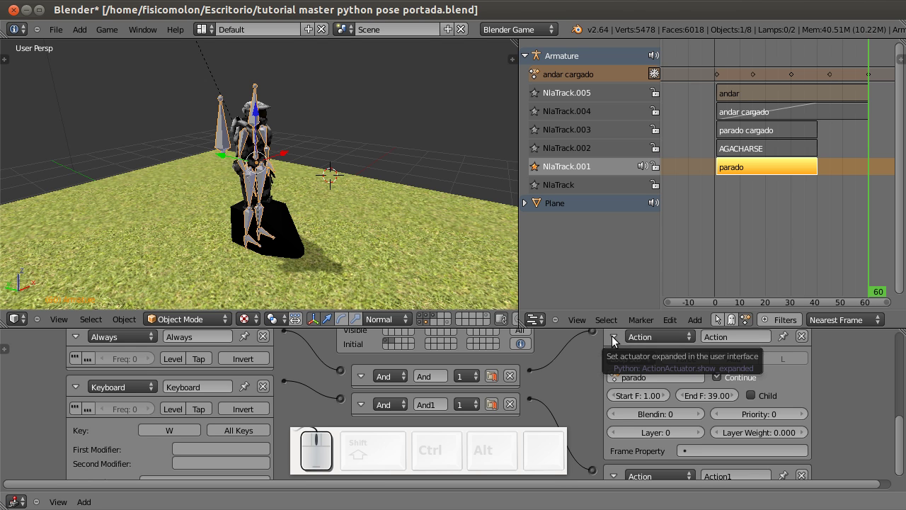
# Try a priority of 1 on the parado actuator and a higher priority on the andar actuator, resetting both to 0
pyautogui.click(801, 414)
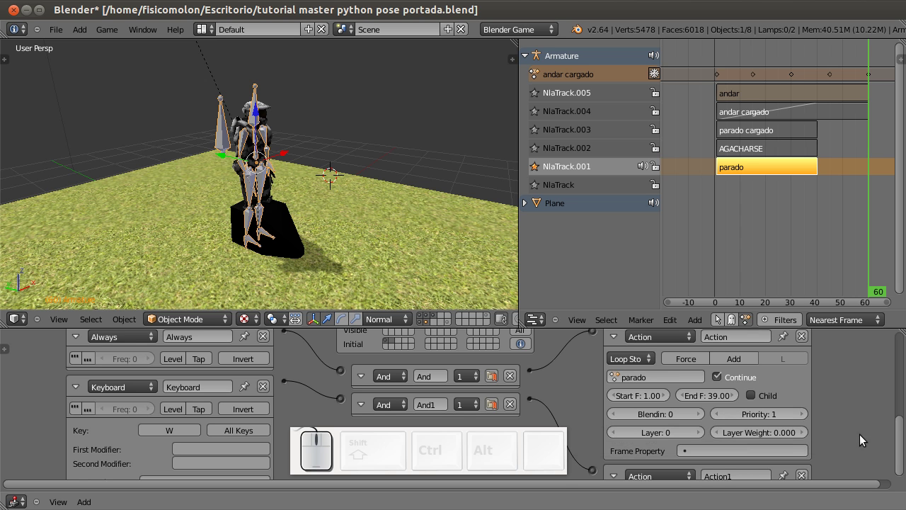
pyautogui.moveTo(900, 429); pyautogui.dragTo(881, 432)
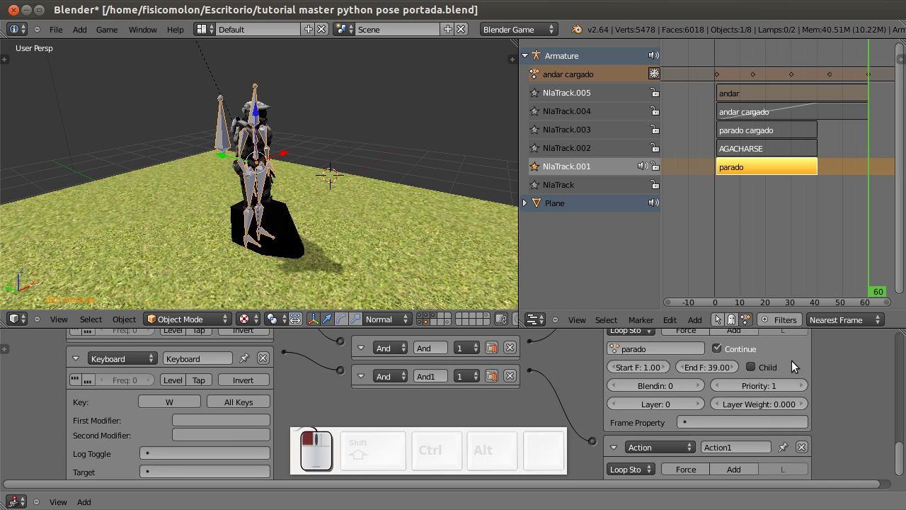
pyautogui.click(717, 388)
pyautogui.moveTo(897, 457); pyautogui.dragTo(799, 456)
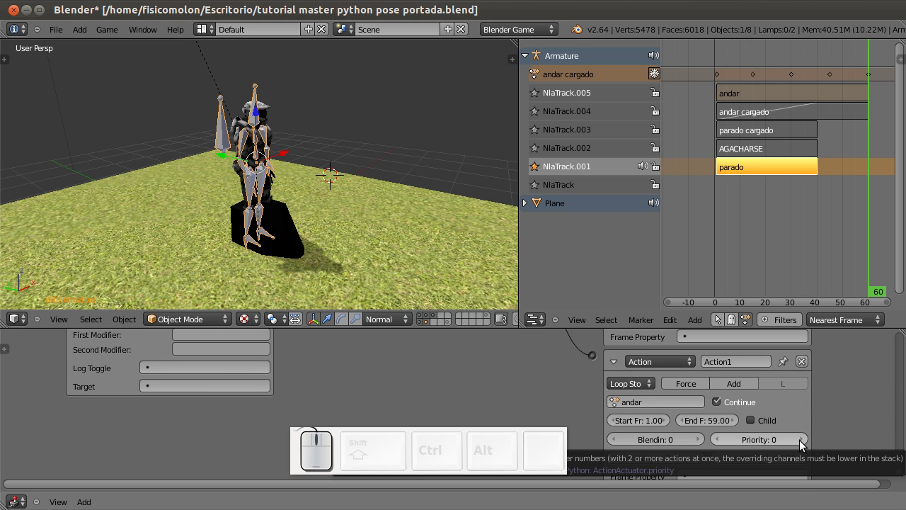
pyautogui.click(799, 439)
pyautogui.click(724, 437)
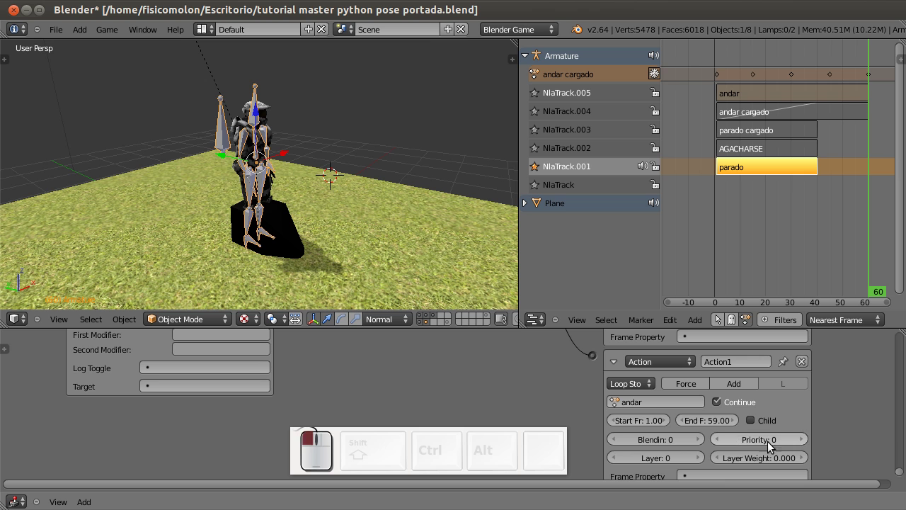
pyautogui.scroll(5, 899, 475)
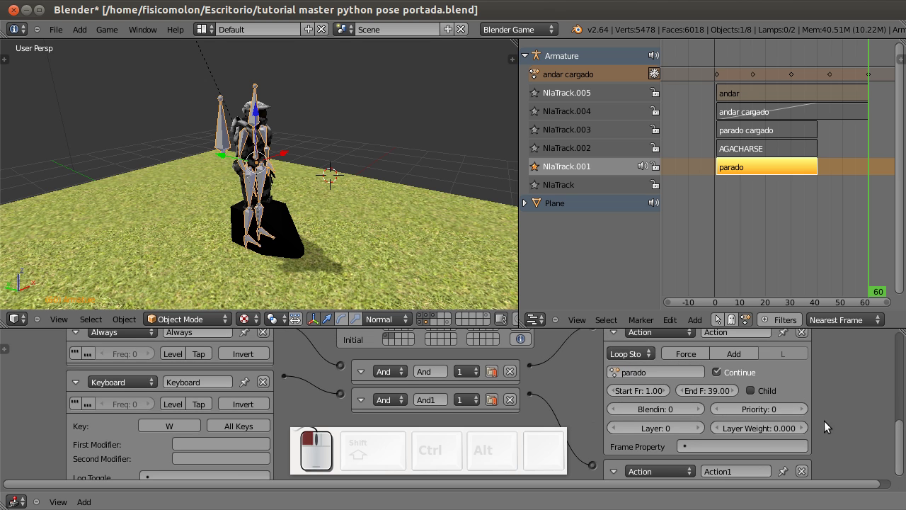
# Set the parado actuator's priority to 1 and run the game to test walking forward and turning, ending with the game stopped
pyautogui.click(431, 129)
pyautogui.press('p')
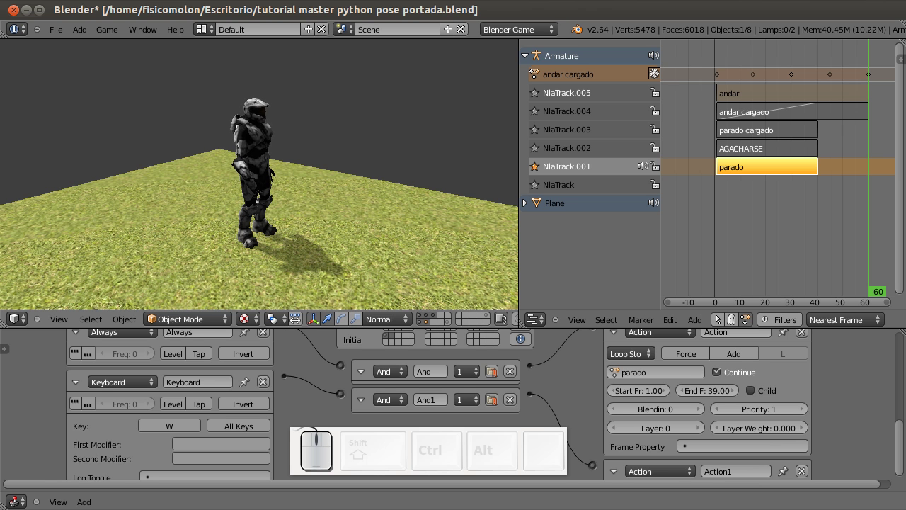
pyautogui.press('w')
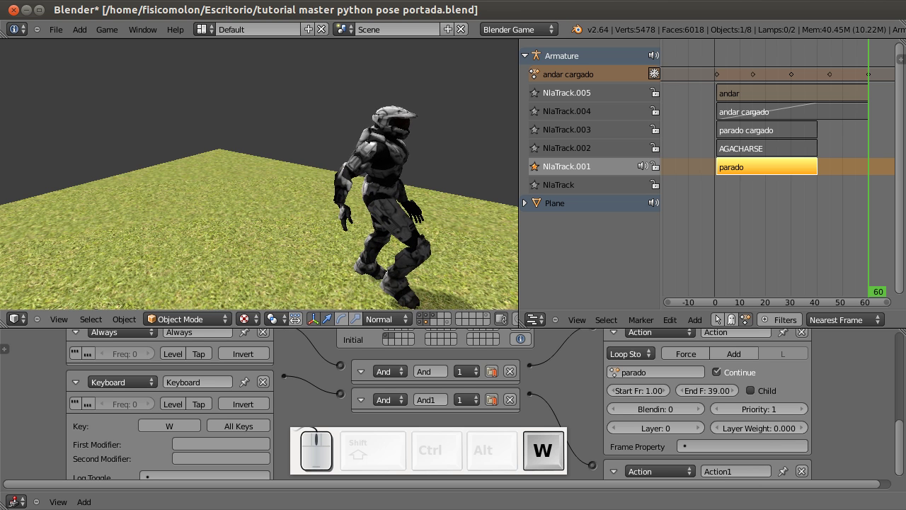
pyautogui.press('d')
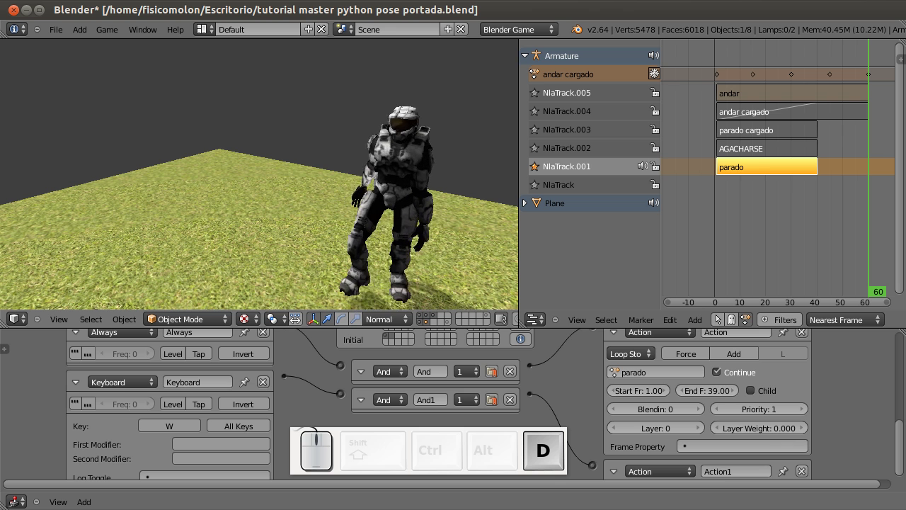
pyautogui.press('w')
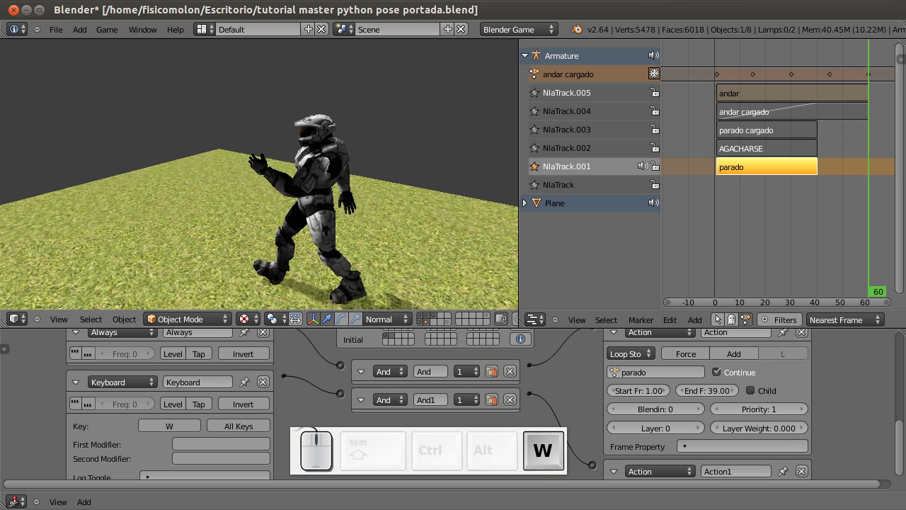
pyautogui.press('Escape')
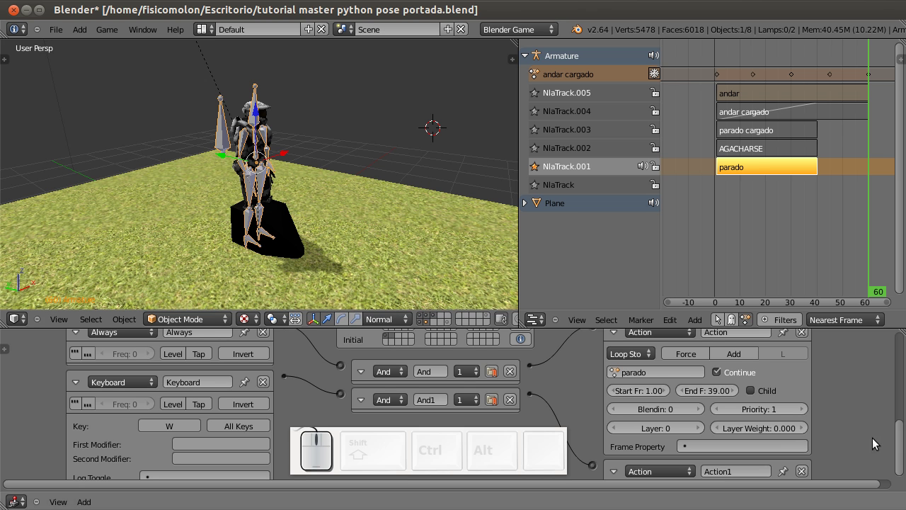
# Turn off Continue on the andar actuator and run the game briefly to test walking forward
pyautogui.moveTo(900, 432); pyautogui.dragTo(892, 495)
pyautogui.click(716, 408)
pyautogui.click(356, 125)
pyautogui.press('p')
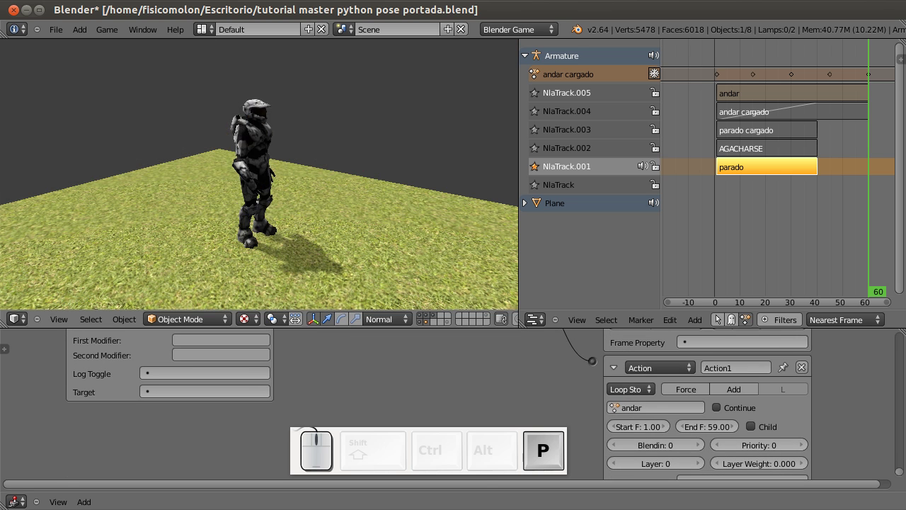
pyautogui.press('w')
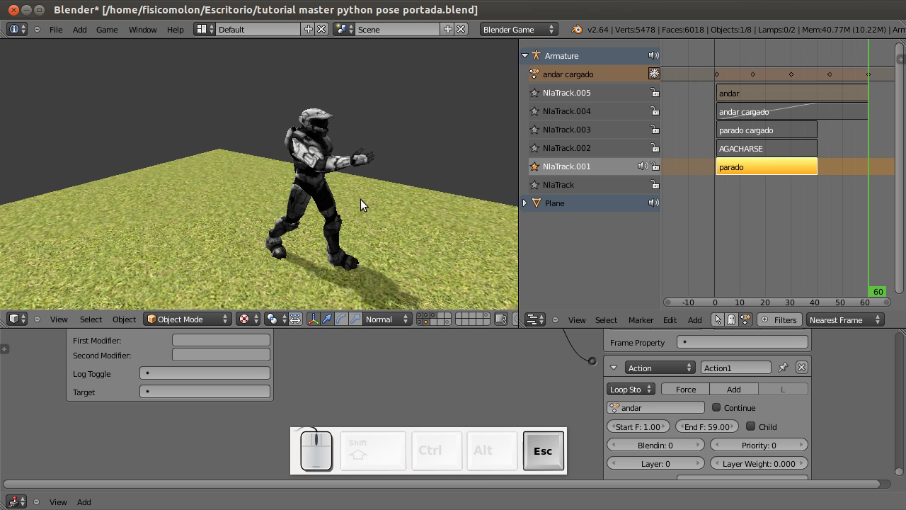
pyautogui.press('Escape')
# Enable true level triggering on the Always sensor that drives the parado actuator
pyautogui.moveTo(899, 473); pyautogui.dragTo(900, 405)
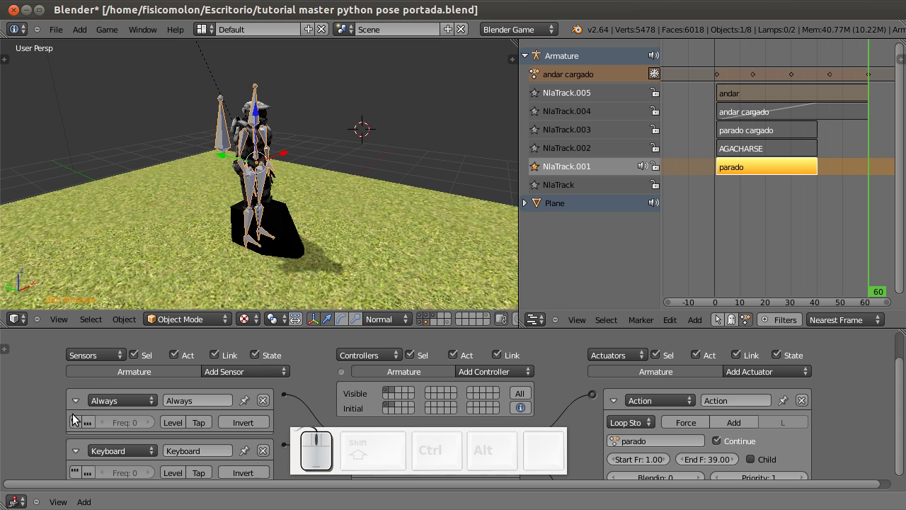
pyautogui.moveTo(466, 437); pyautogui.dragTo(716, 237)
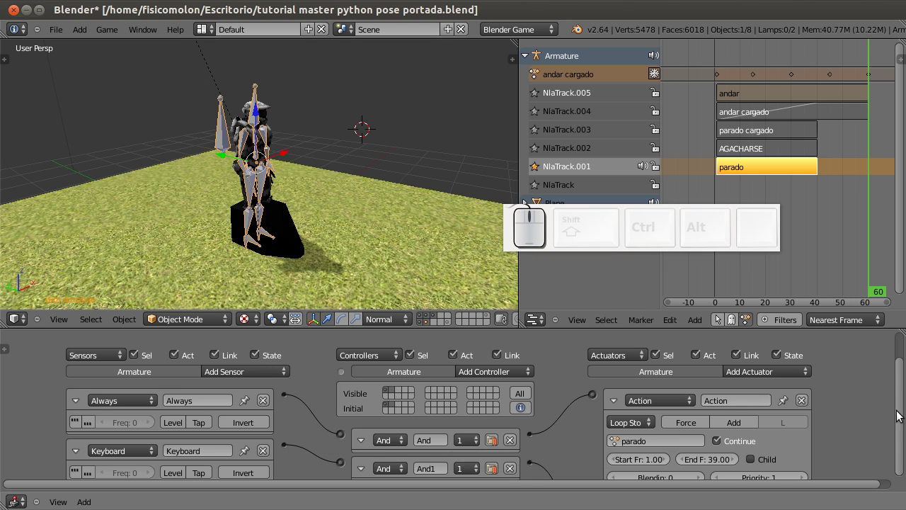
pyautogui.scroll(-1, 180, 409)
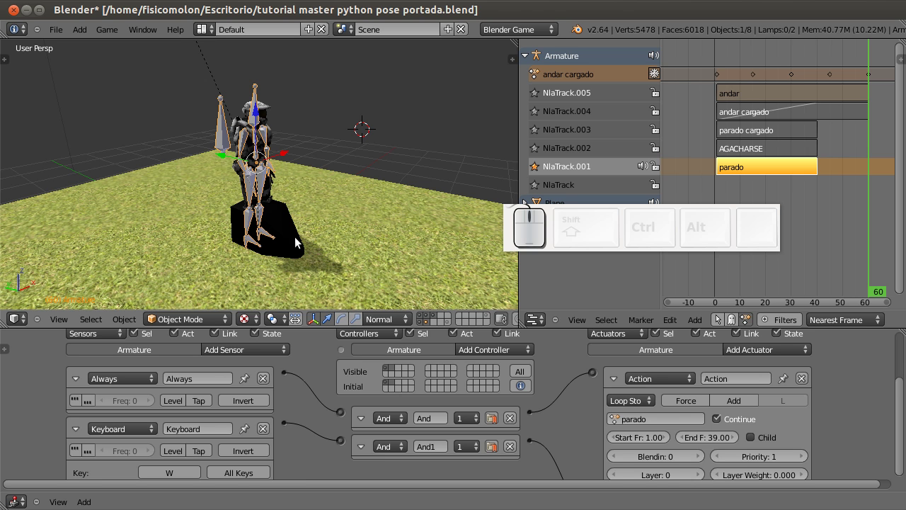
pyautogui.click(78, 399)
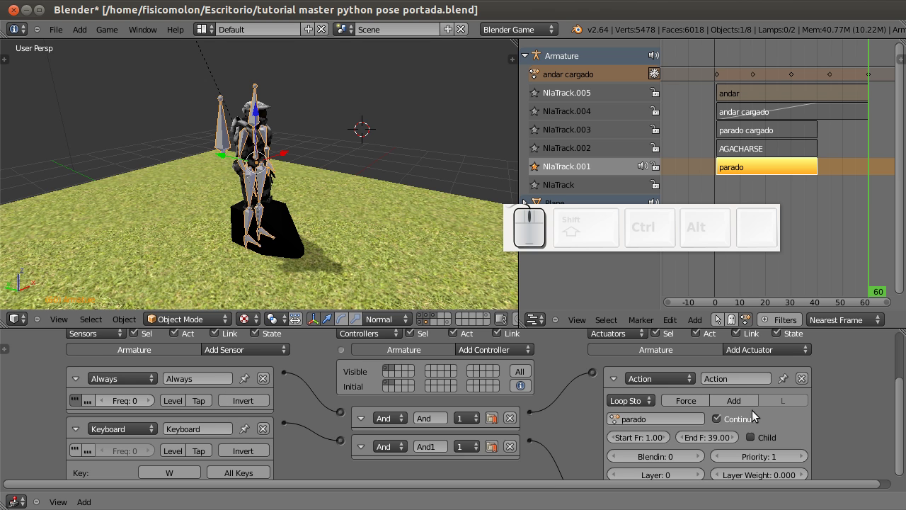
pyautogui.scroll(-1, 521, 431)
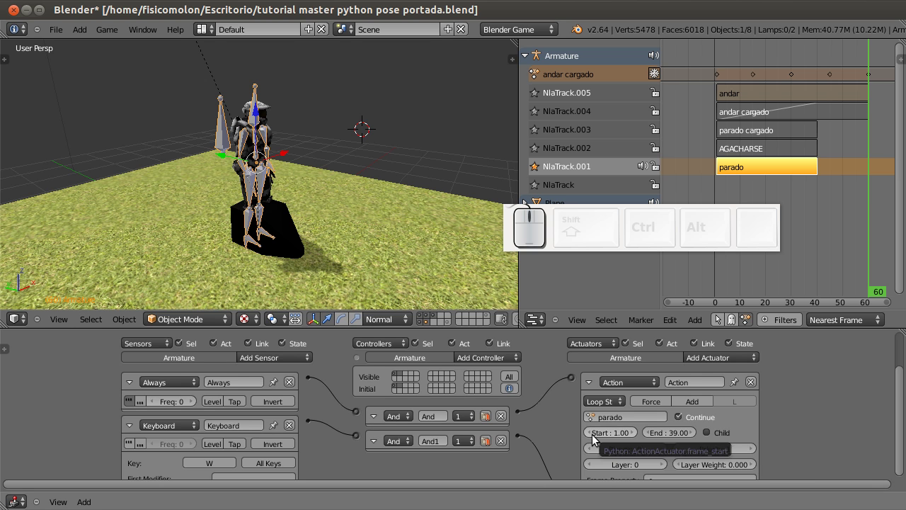
pyautogui.scroll(2, 592, 438)
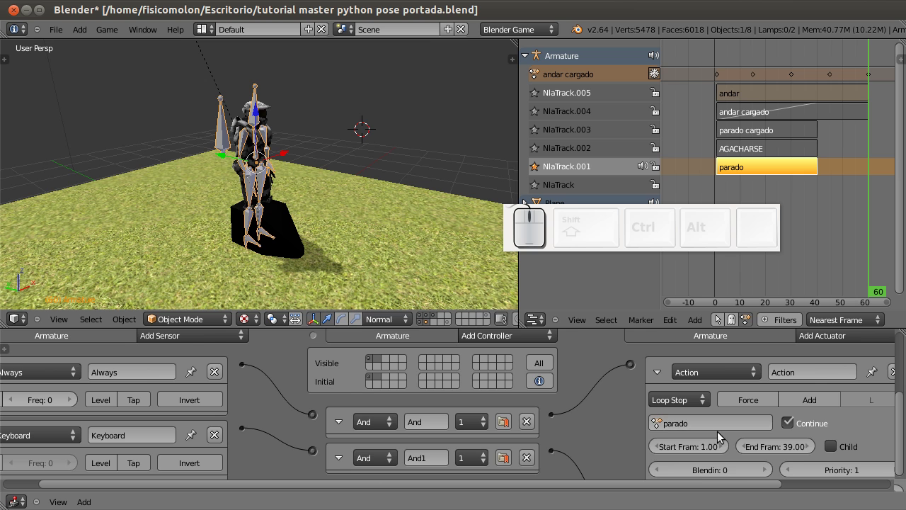
pyautogui.scroll(-1, 665, 426)
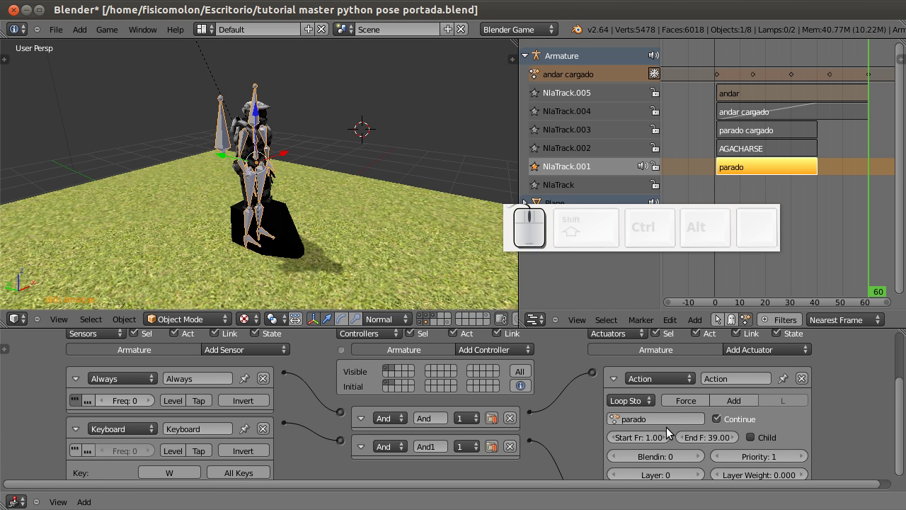
# Run the game to test how walking and standing alternate with the pulsed Always sensor, moving and turning repeatedly before stopping
pyautogui.click(392, 214)
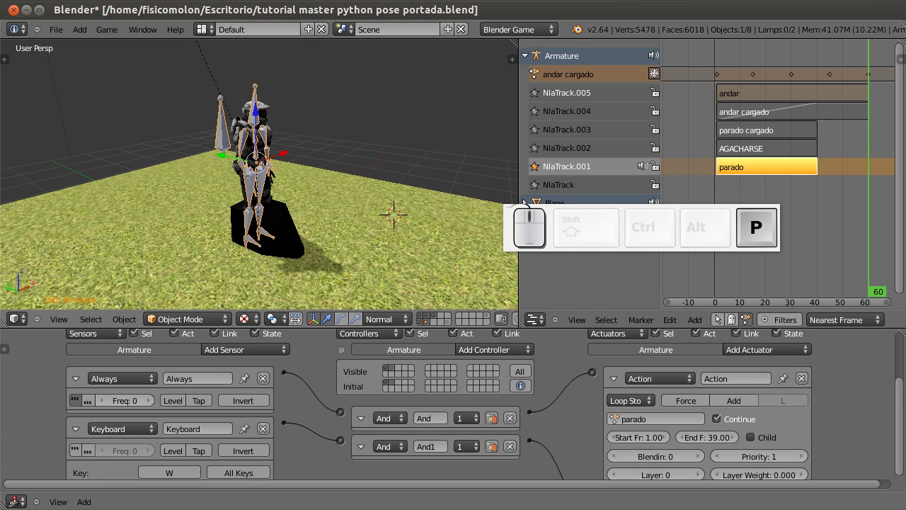
pyautogui.press('p')
pyautogui.press('w')
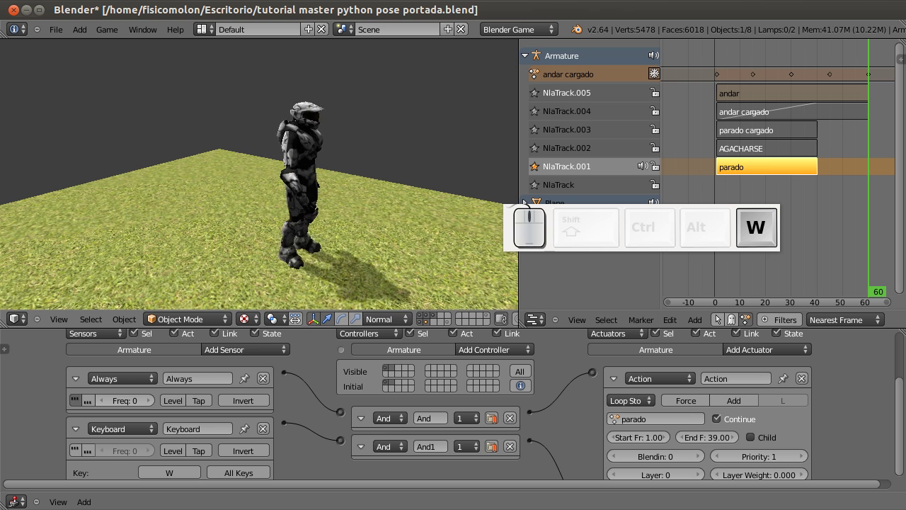
pyautogui.press('d')
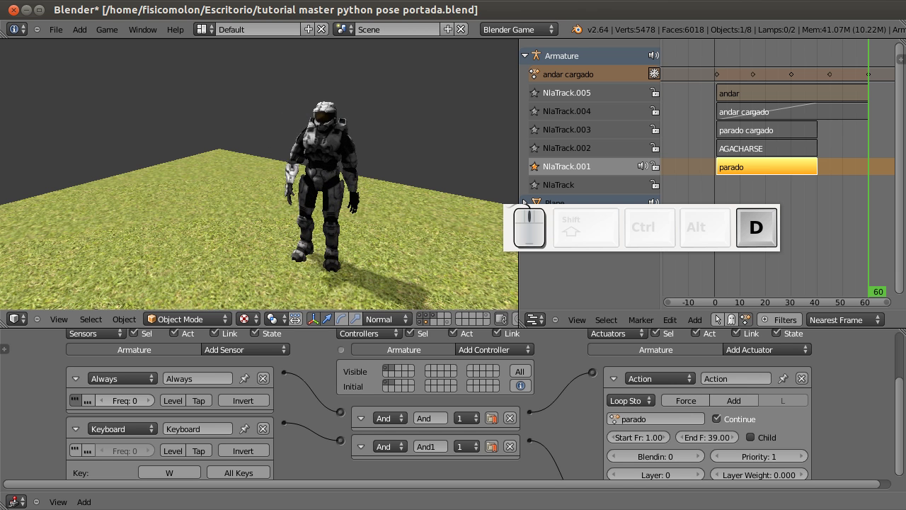
pyautogui.press('w')
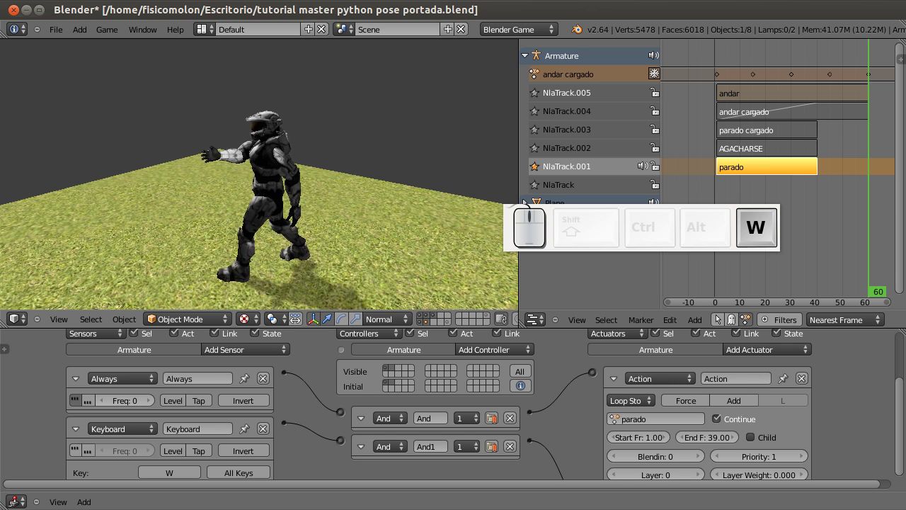
pyautogui.press('d')
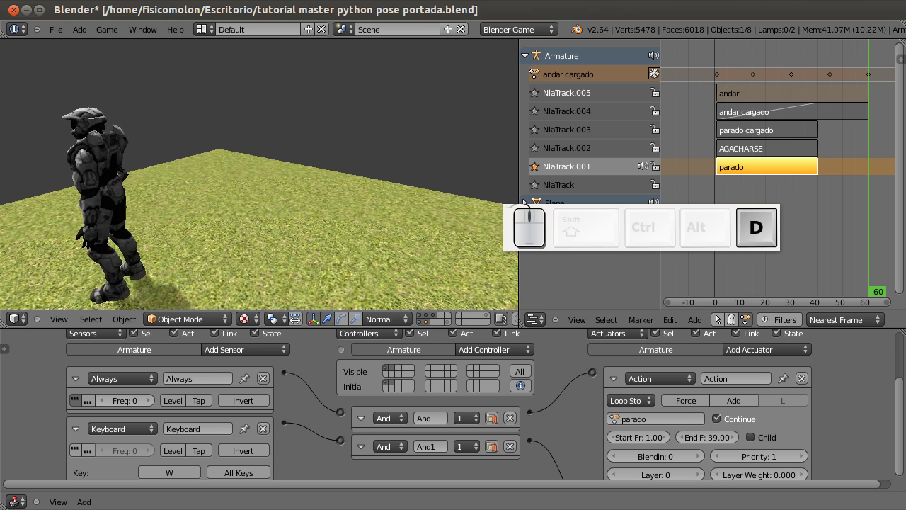
pyautogui.press('w')
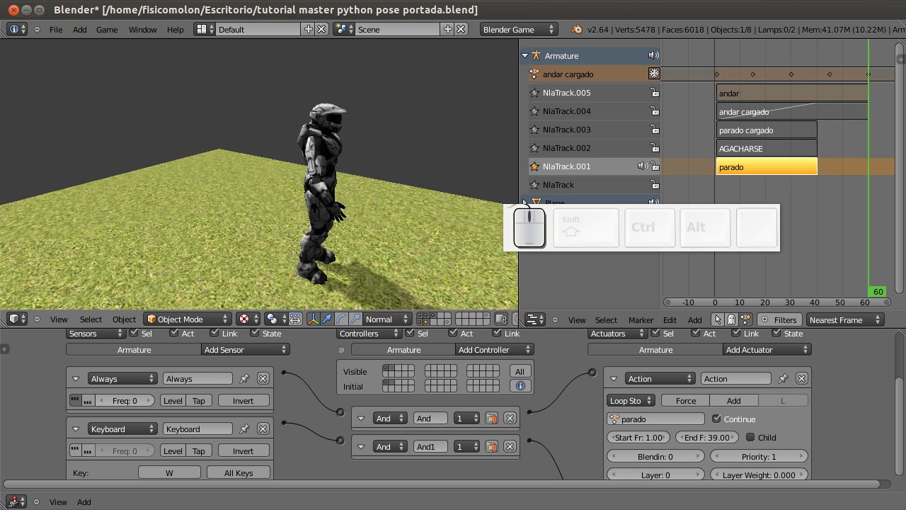
pyautogui.press('d')
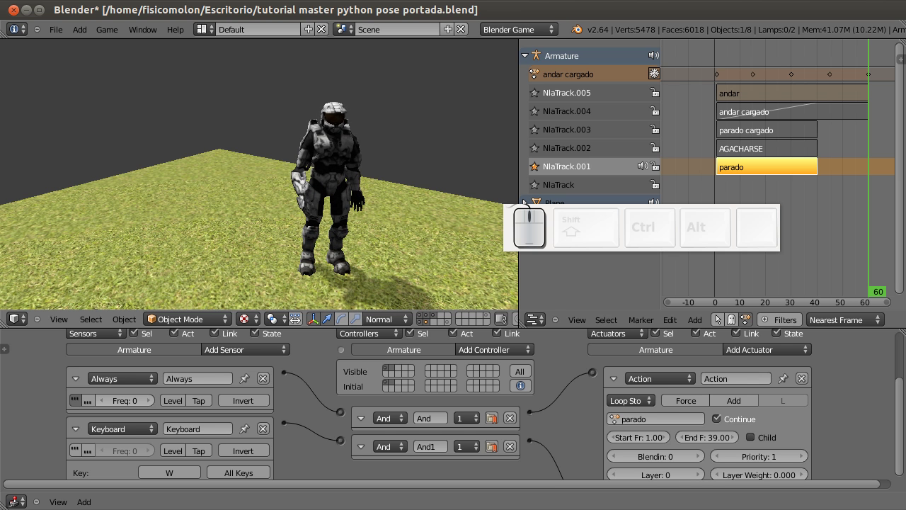
pyautogui.press('Escape')
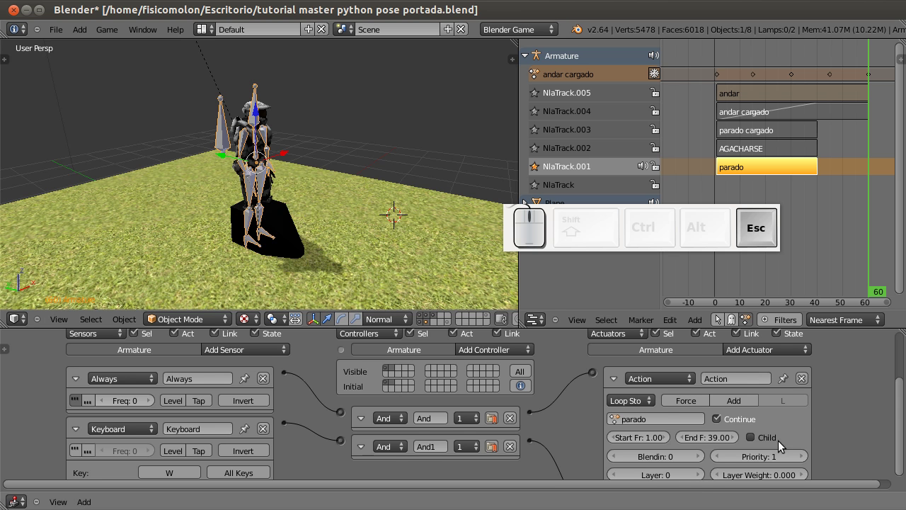
# Reset the parado actuator's priority to 0 and compare its settings with those of the andar actuator
pyautogui.moveTo(898, 405); pyautogui.dragTo(894, 380)
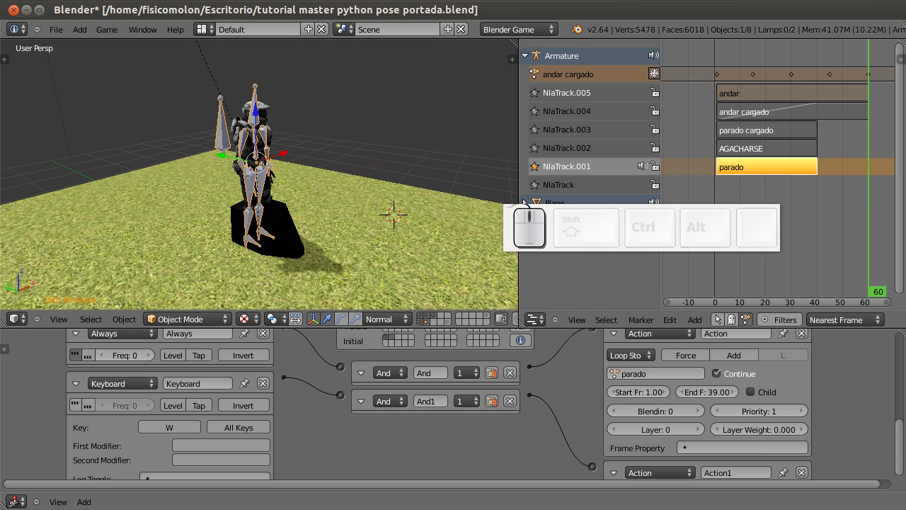
pyautogui.moveTo(900, 448)
pyautogui.mouseDown()
pyautogui.moveTo(900, 501)
pyautogui.moveTo(900, 451)
pyautogui.moveTo(899, 463)
pyautogui.mouseUp()
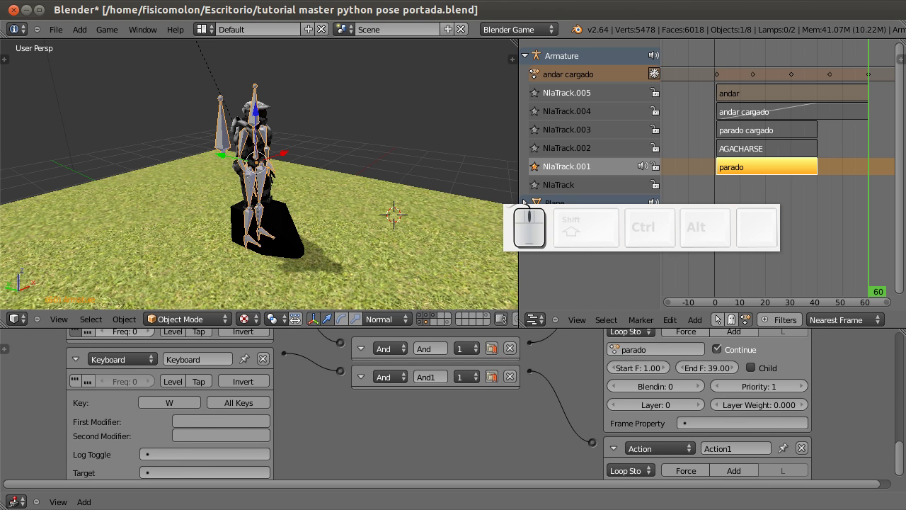
pyautogui.scroll(-2, 453, 404)
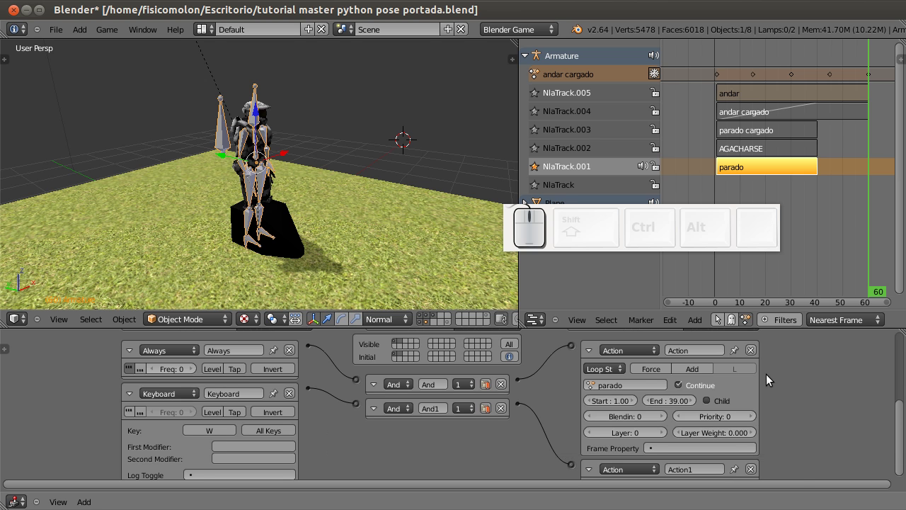
pyautogui.scroll(-2, 801, 439)
pyautogui.scroll(2, 786, 431)
pyautogui.scroll(-3, 779, 418)
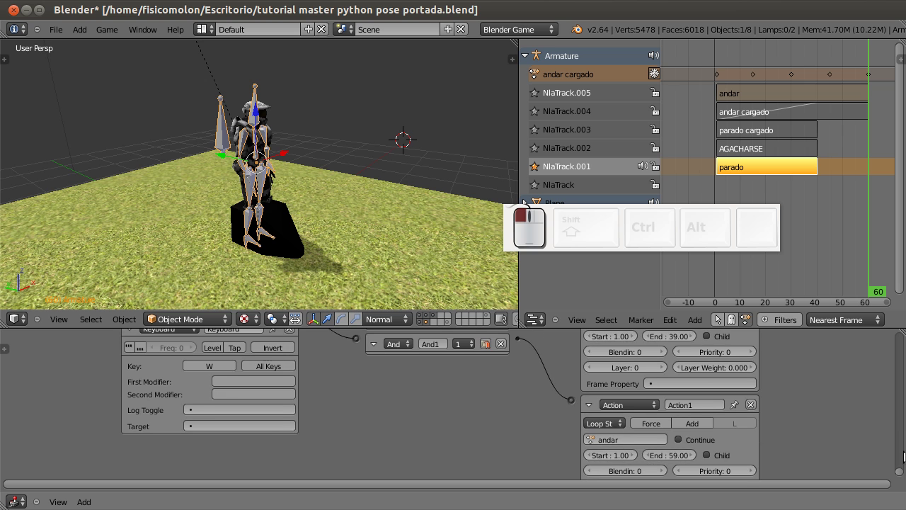
pyautogui.scroll(-2, 687, 417)
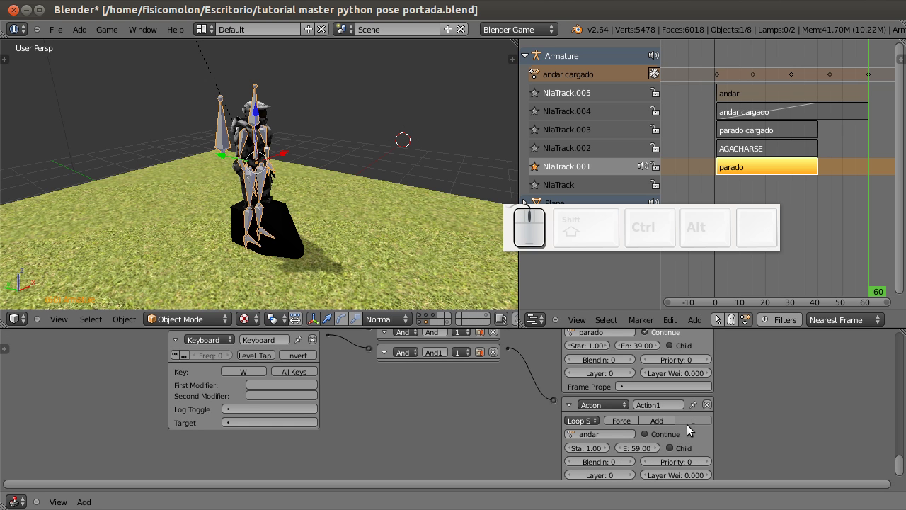
pyautogui.scroll(-3, 684, 420)
pyautogui.scroll(1, 778, 402)
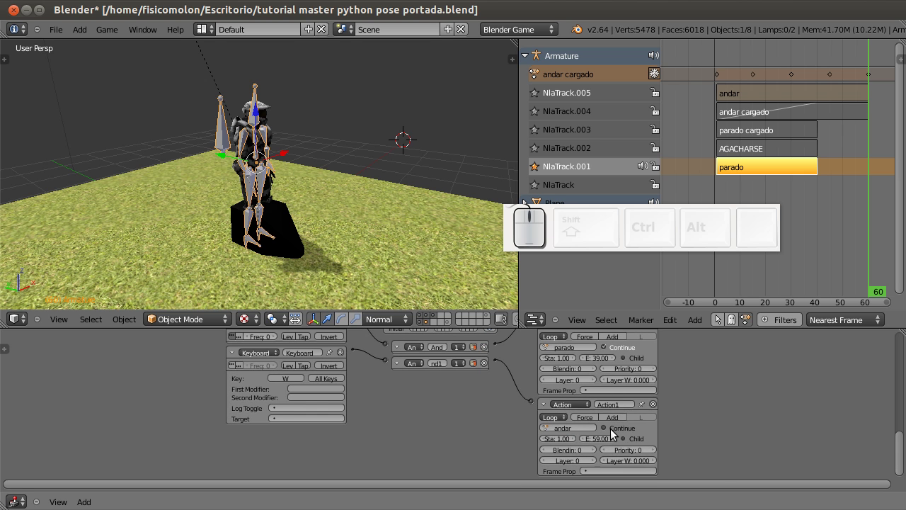
pyautogui.scroll(1, 613, 433)
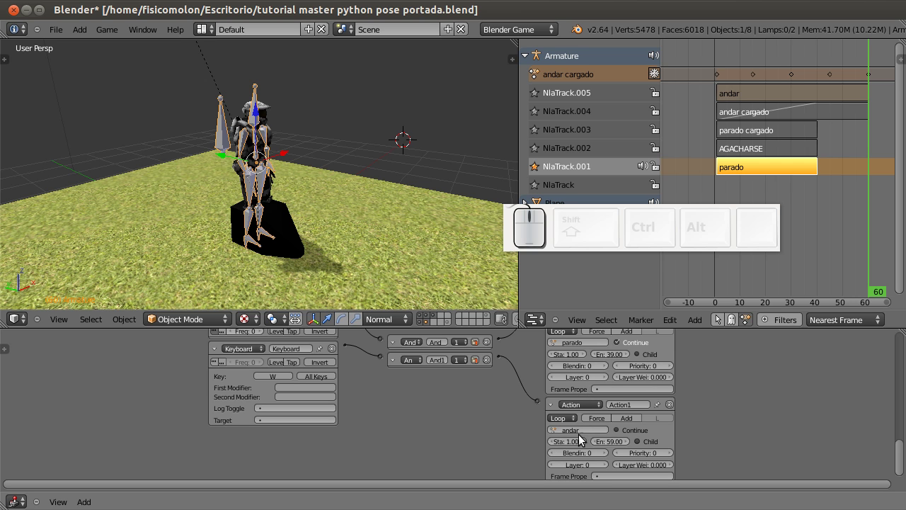
pyautogui.scroll(4, 605, 455)
pyautogui.scroll(-2, 605, 456)
# Run the game again with both priorities at 0, walk forward and turn the character, and stop the game
pyautogui.click(394, 159)
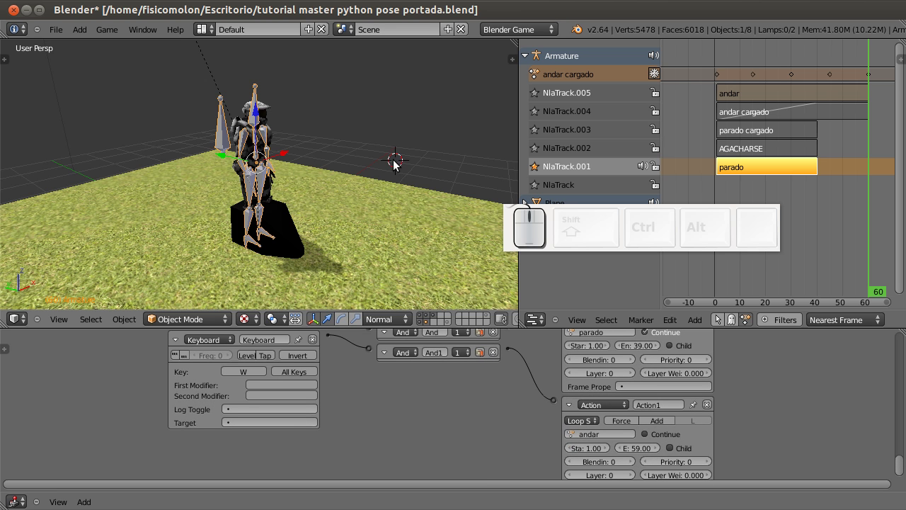
pyautogui.press('p')
pyautogui.press('w')
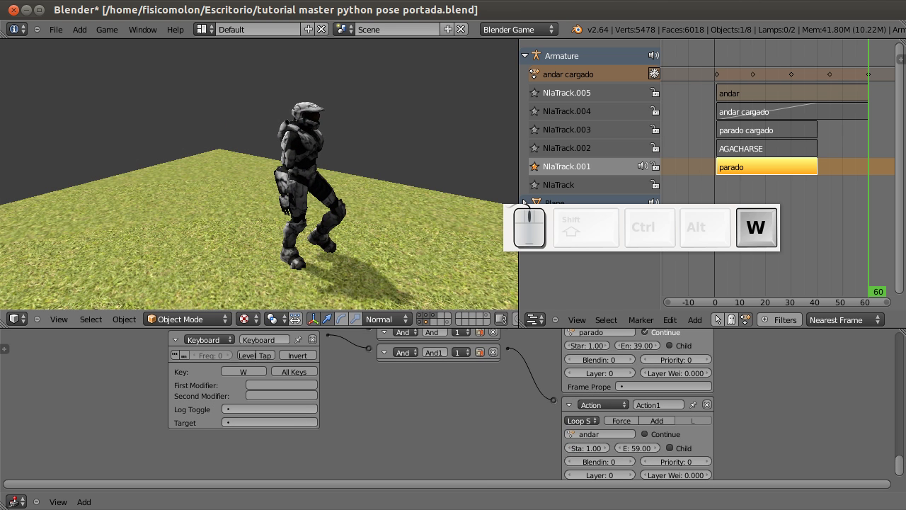
pyautogui.press('d')
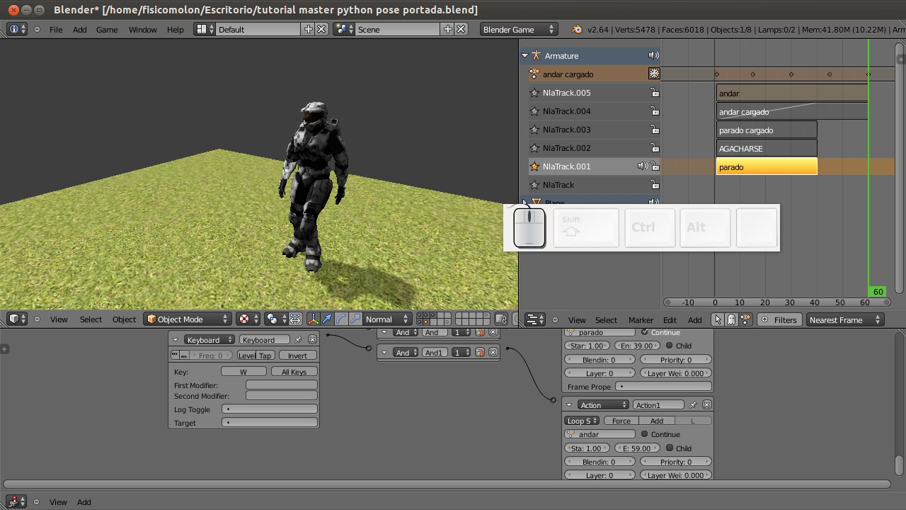
pyautogui.press('Escape')
# Collapse the parado and andar Action actuators in the armature's logic bricks
pyautogui.scroll(-3, 846, 439)
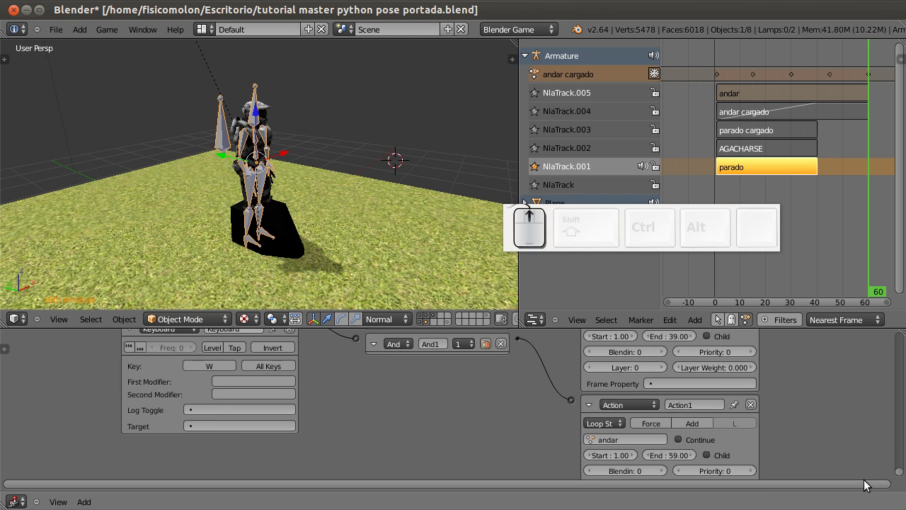
pyautogui.click(535, 331)
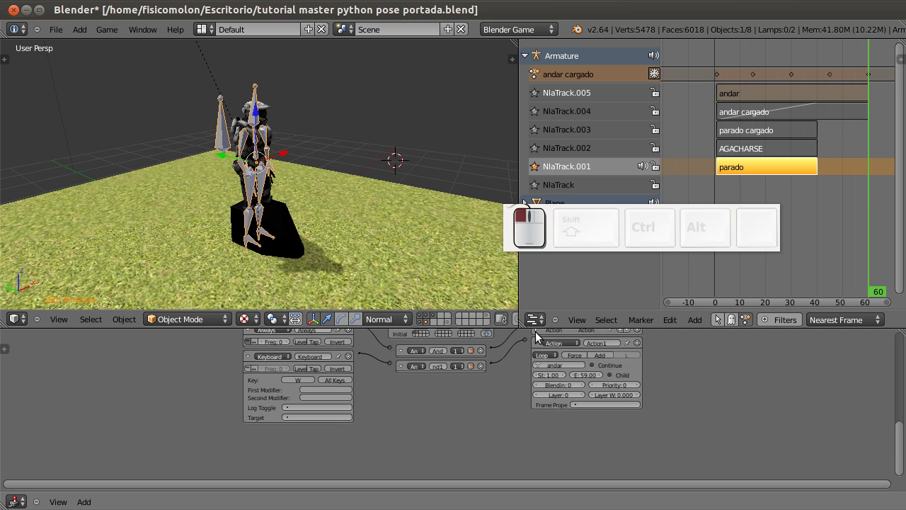
pyautogui.click(535, 341)
pyautogui.scroll(2, 763, 391)
pyautogui.scroll(-3, 762, 386)
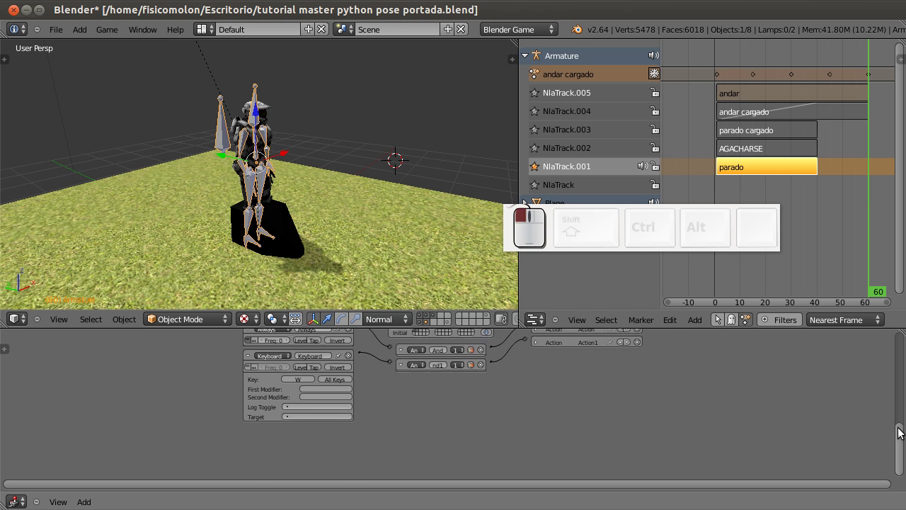
# Move the andar actuator above the parado actuator in the armature's logic bricks and expand both
pyautogui.click(620, 429)
pyautogui.click(535, 414)
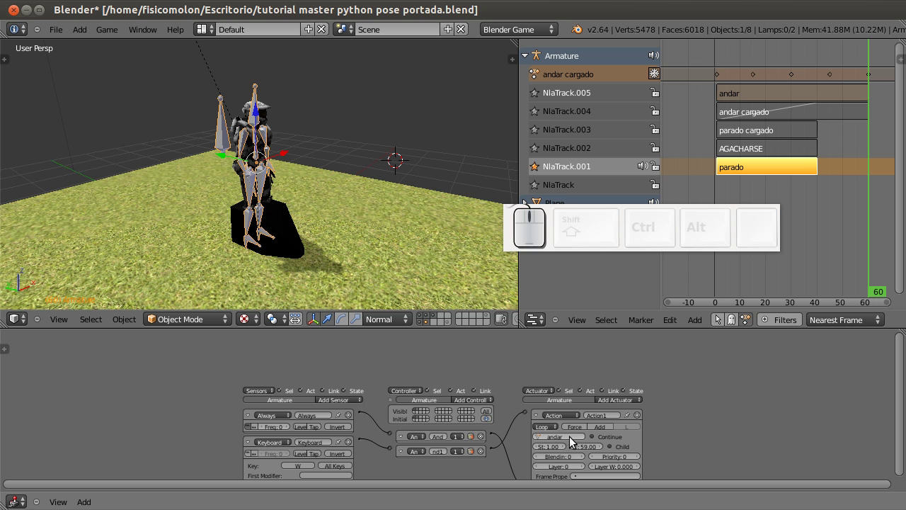
pyautogui.moveTo(900, 368); pyautogui.dragTo(900, 410)
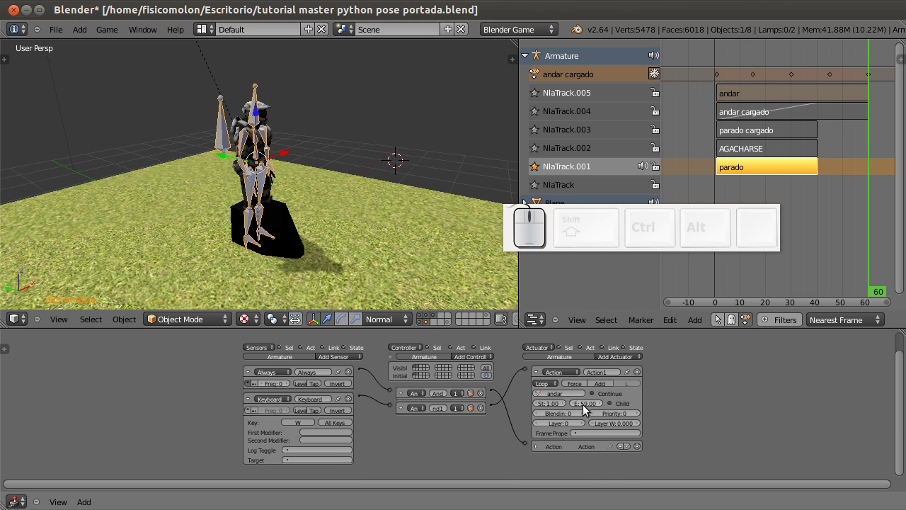
pyautogui.click(539, 446)
# Run the game with andar as the first actuator, walk and turn the character both ways, and stop it
pyautogui.click(358, 191)
pyautogui.press('p')
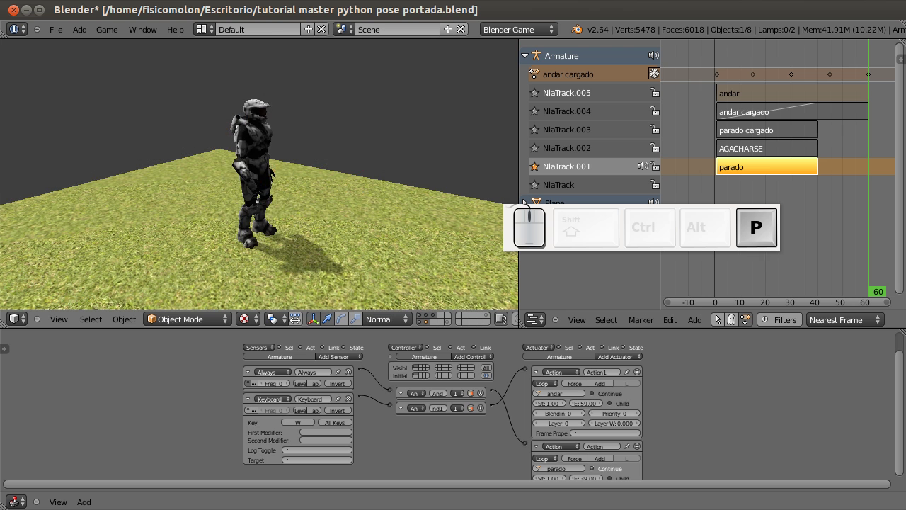
pyautogui.press('w')
pyautogui.press('d')
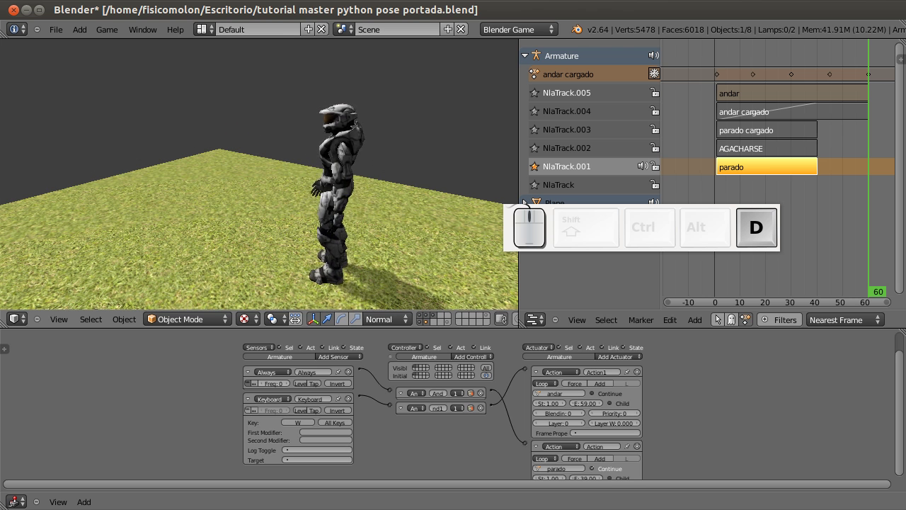
pyautogui.press('w')
pyautogui.press('a')
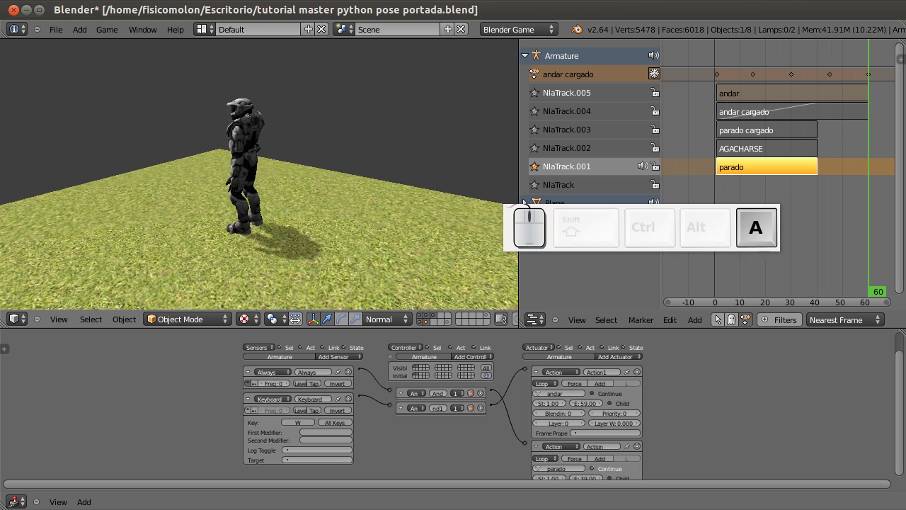
pyautogui.press('Escape')
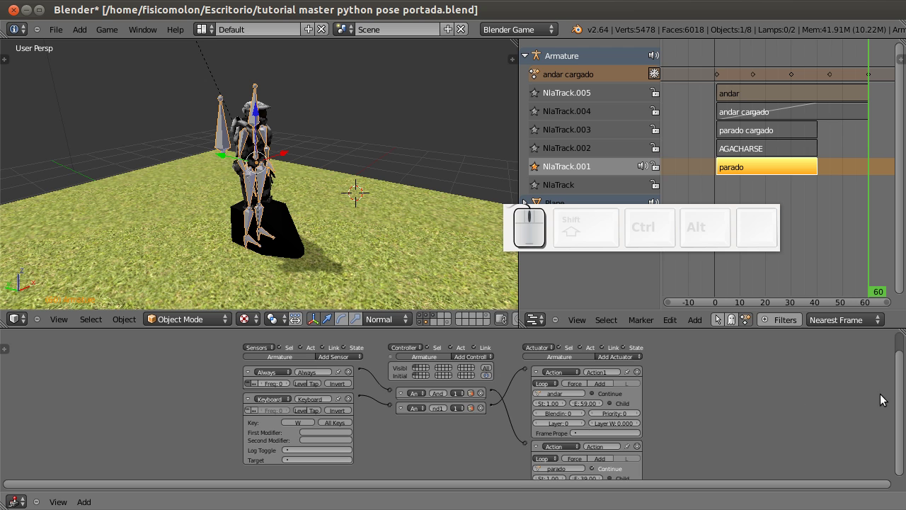
# Set the parado actuator's priority to 1 and run the game to test walking, turning and standing before stopping it
pyautogui.moveTo(898, 385); pyautogui.dragTo(896, 411)
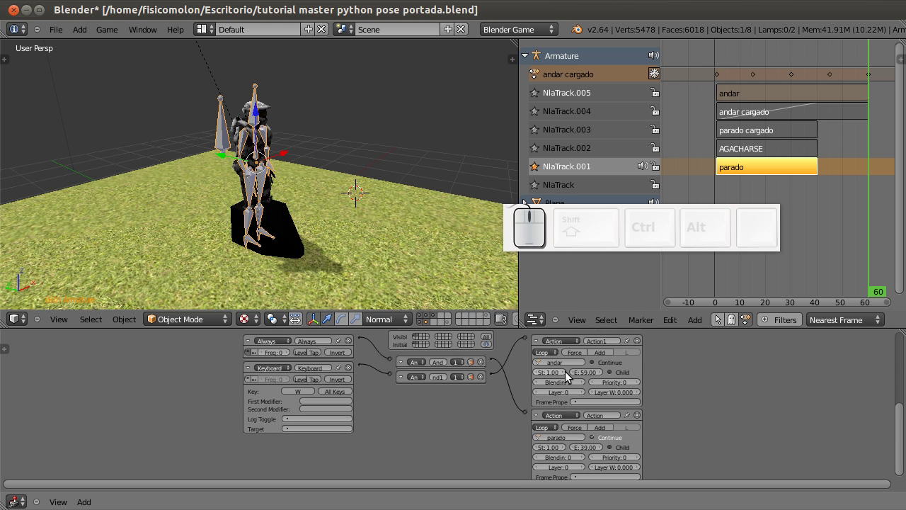
pyautogui.click(636, 457)
pyautogui.press('p')
pyautogui.press('w')
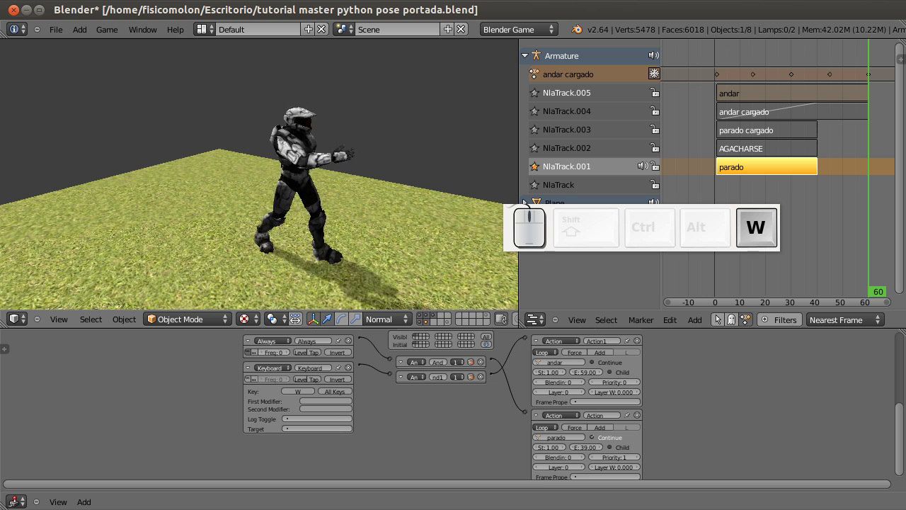
pyautogui.press('d')
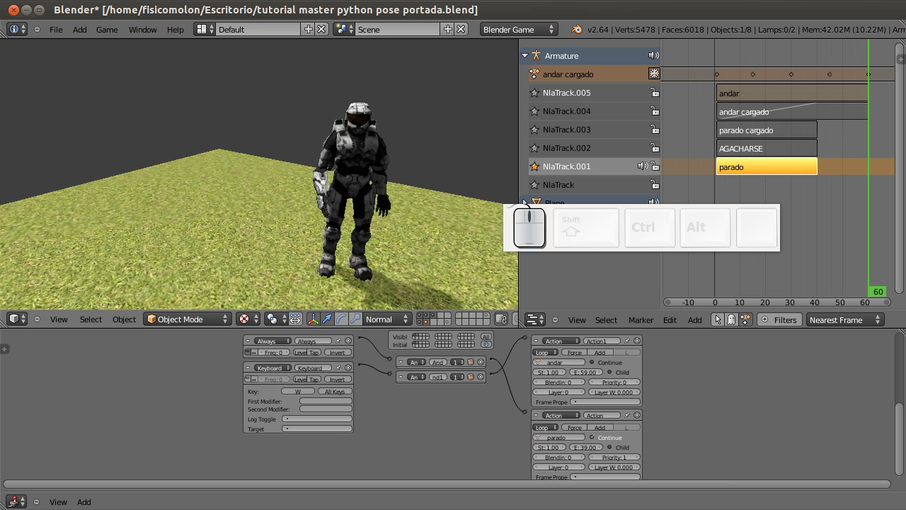
pyautogui.press('d')
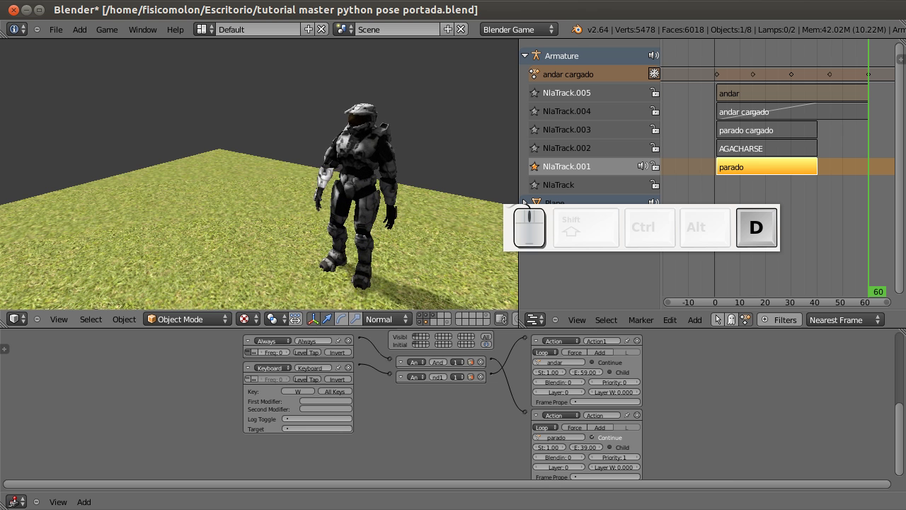
pyautogui.press('w')
pyautogui.press('d')
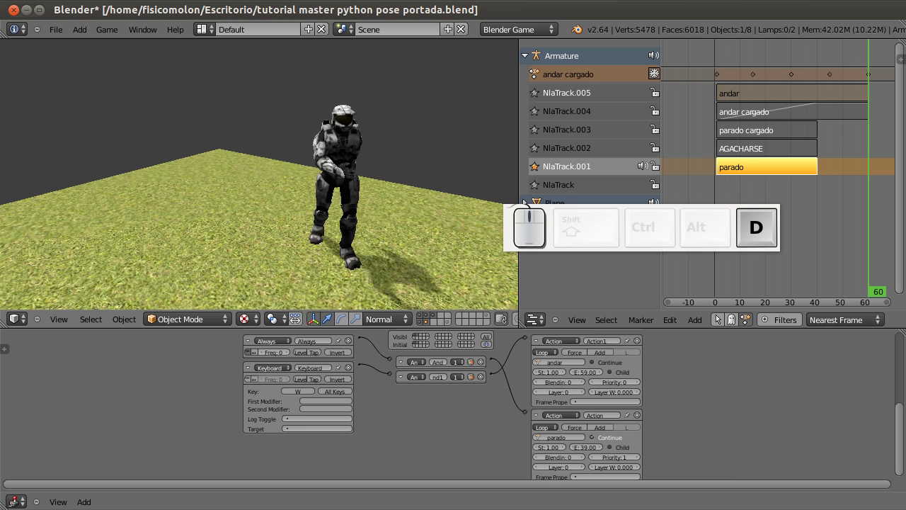
pyautogui.press('Escape')
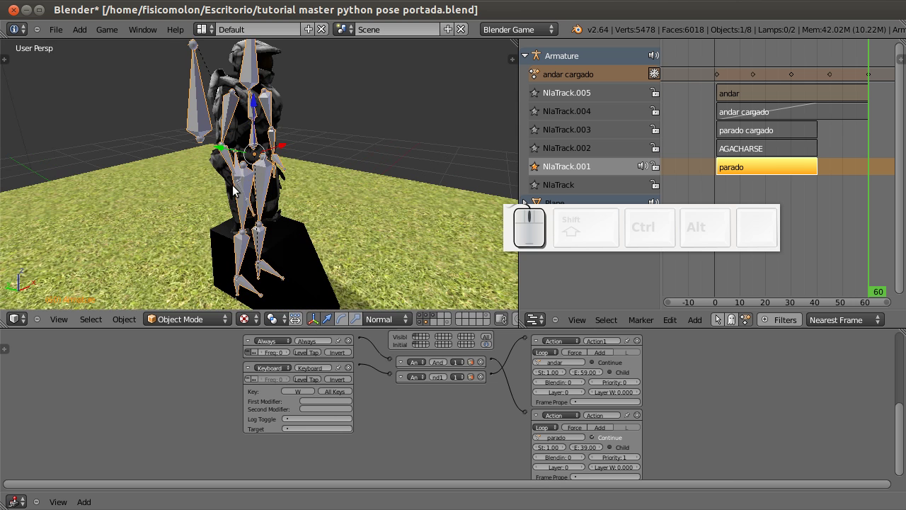
# Enlarge the 3D view and run the game again, repeatedly walking and turning the character before stopping
pyautogui.moveTo(560, 325); pyautogui.dragTo(559, 395)
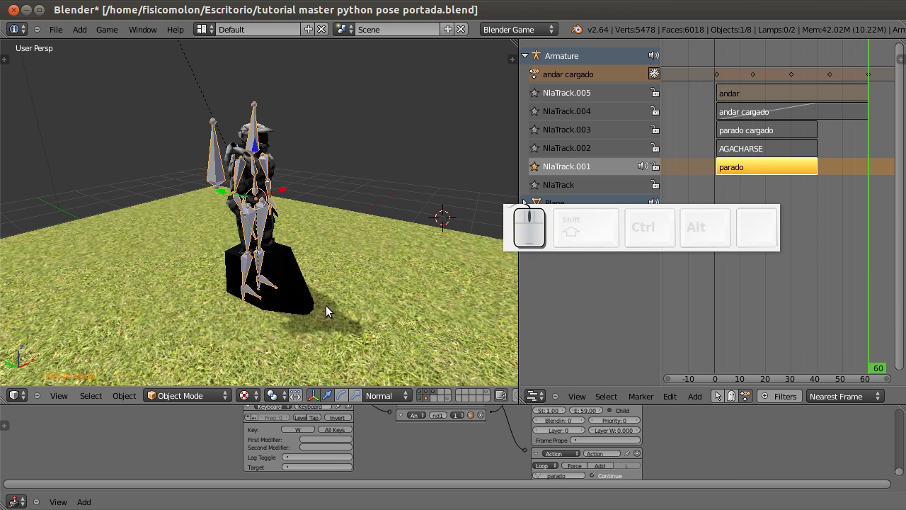
pyautogui.press('p')
pyautogui.press('d')
pyautogui.press('w')
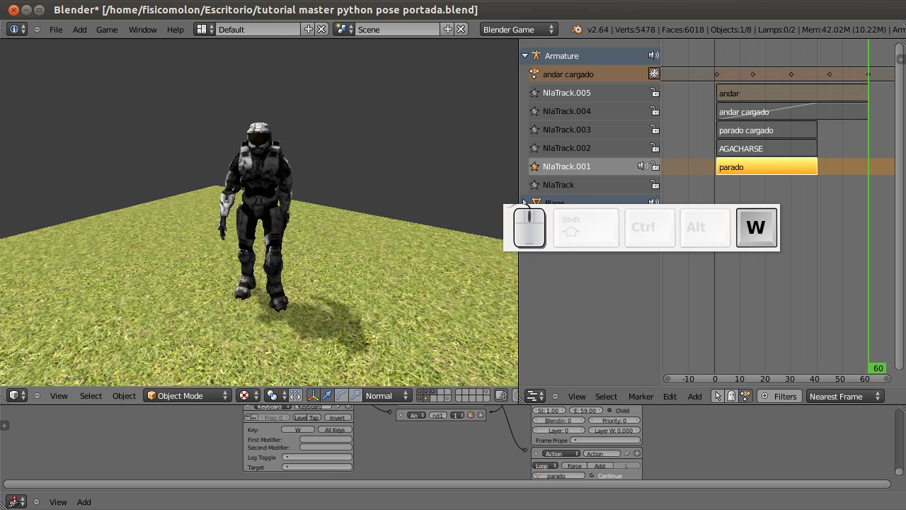
pyautogui.press('d')
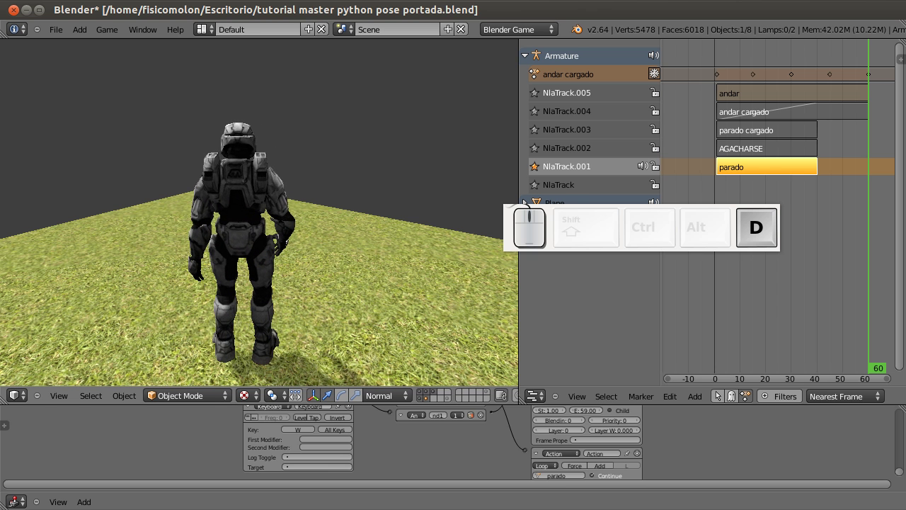
pyautogui.press('w')
pyautogui.press('d')
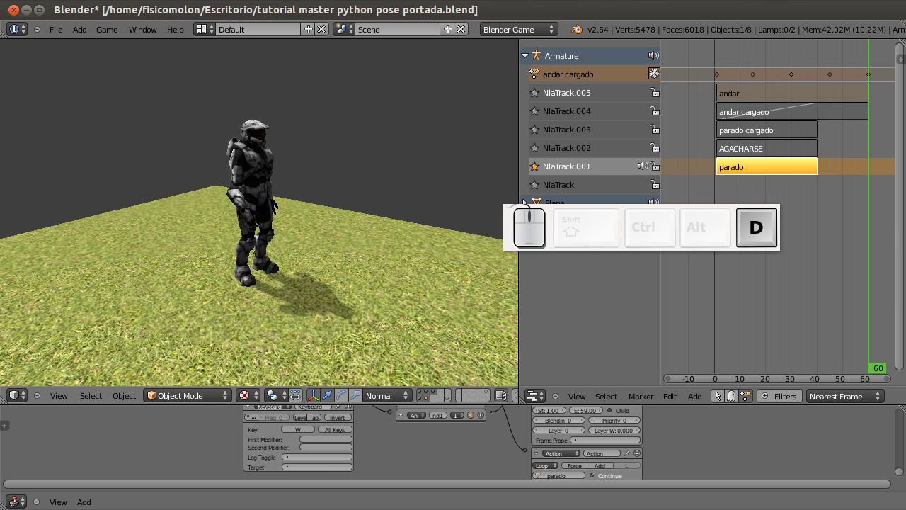
pyautogui.press('w')
pyautogui.press('d')
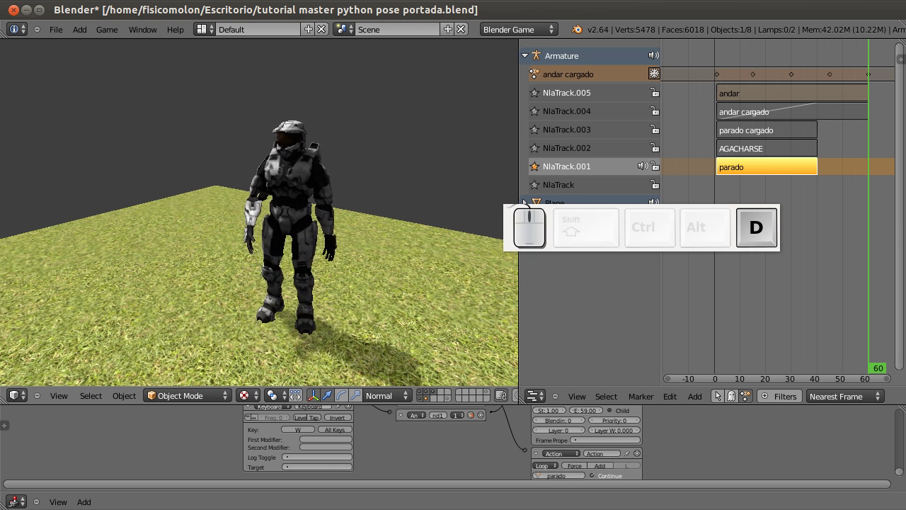
pyautogui.press('w')
pyautogui.press('a')
pyautogui.press('Escape')
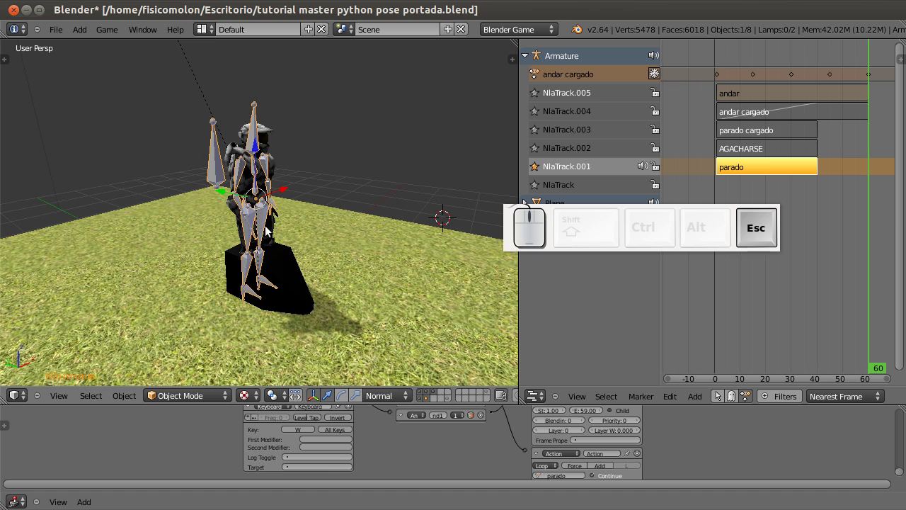
# Enlarge the logic editor and zoom in on the armature's logic bricks
pyautogui.moveTo(678, 402); pyautogui.dragTo(676, 246)
pyautogui.scroll(2, 666, 340)
pyautogui.scroll(2, 666, 340)
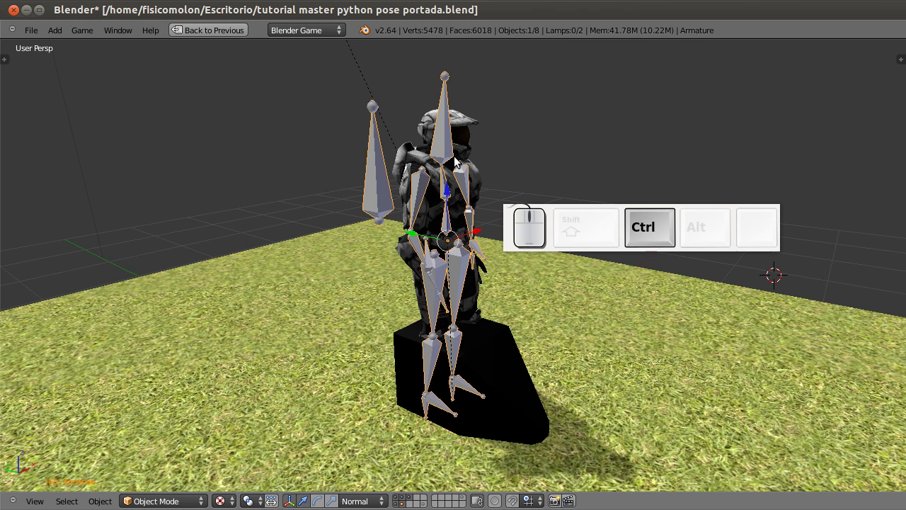
# Run the game in the maximized 3D view, alternate walking with turning in both directions, and stop it
pyautogui.moveTo(568, 218); pyautogui.dragTo(738, 461)
pyautogui.press('p')
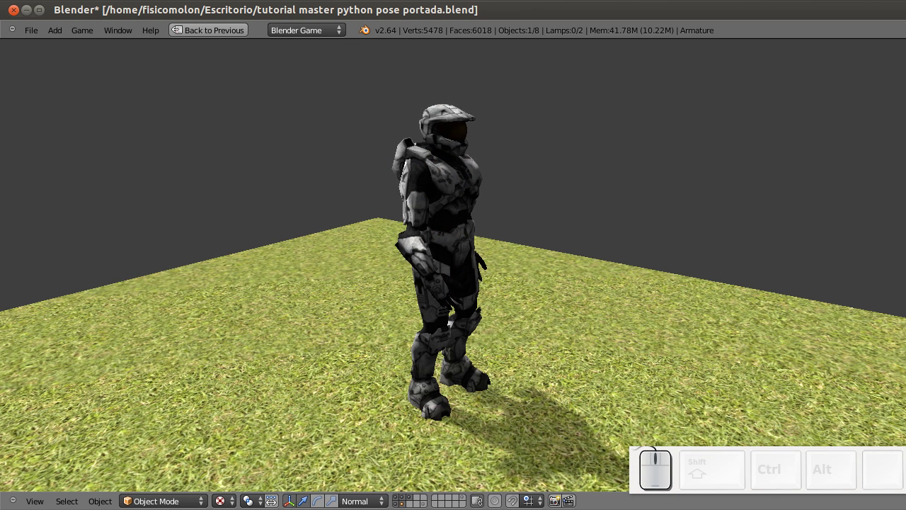
pyautogui.press('w')
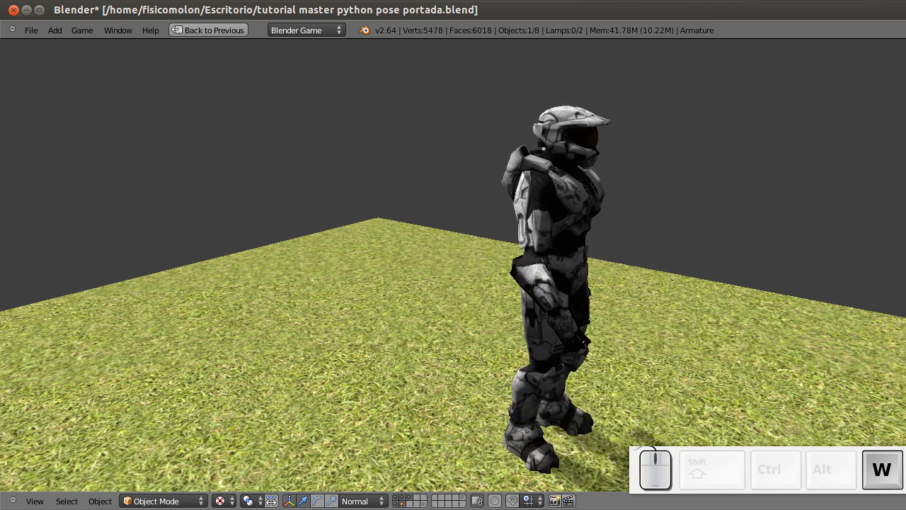
pyautogui.press('w')
pyautogui.press('d')
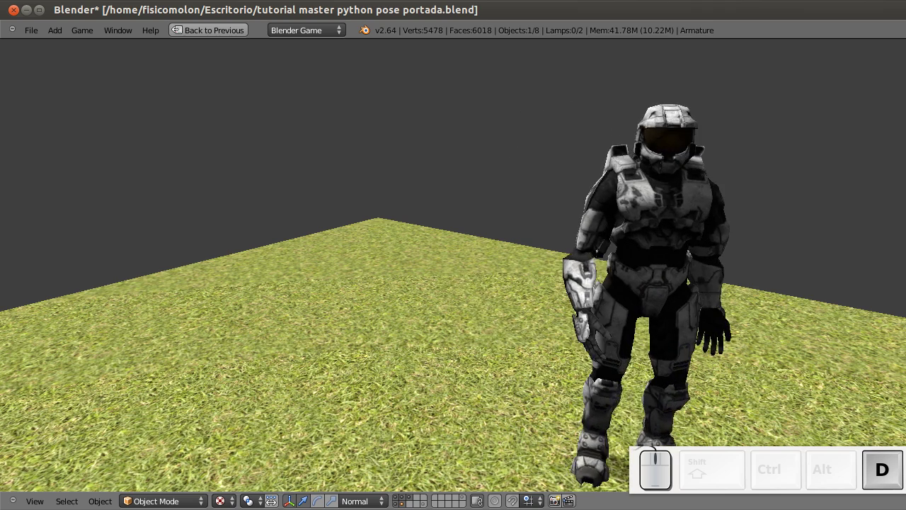
pyautogui.press('w')
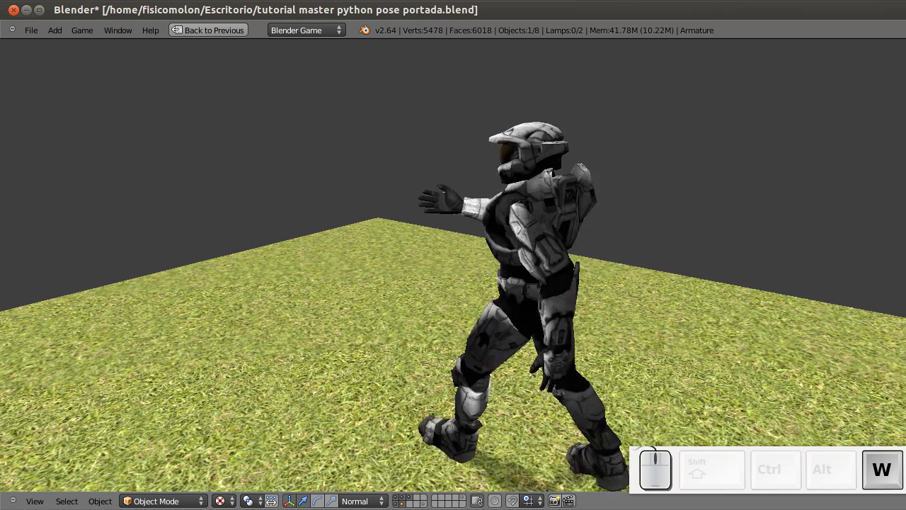
pyautogui.press('a')
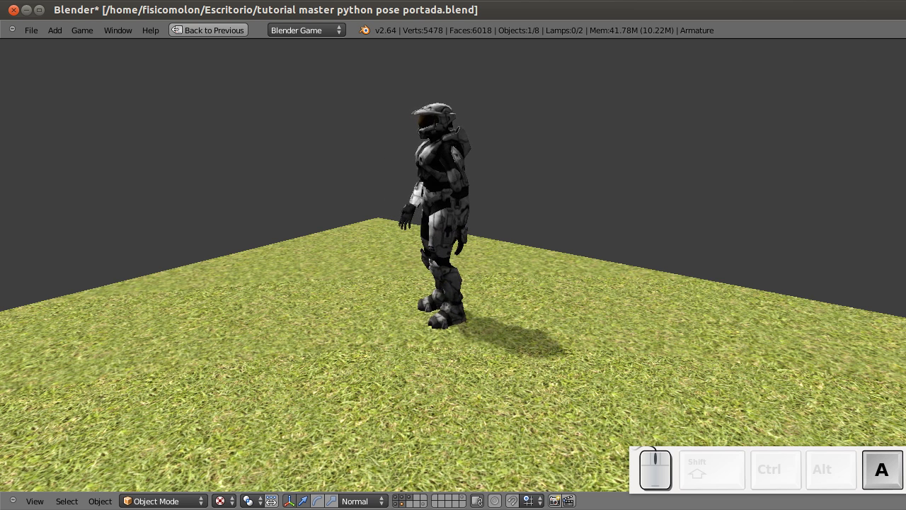
pyautogui.press('w')
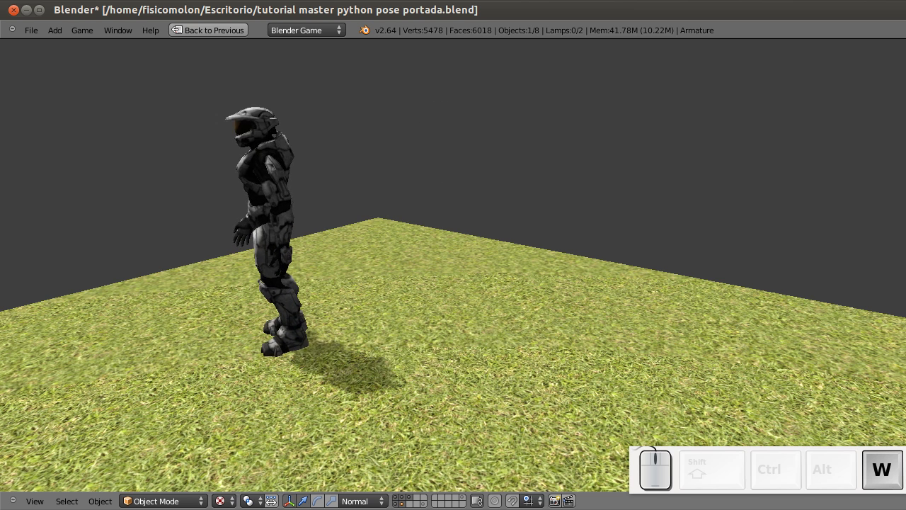
pyautogui.press('Escape')
# Restore the full layout and set Blendin to 5 on both the andar and parado actuators
pyautogui.hotkey('ctrl', 'Up')
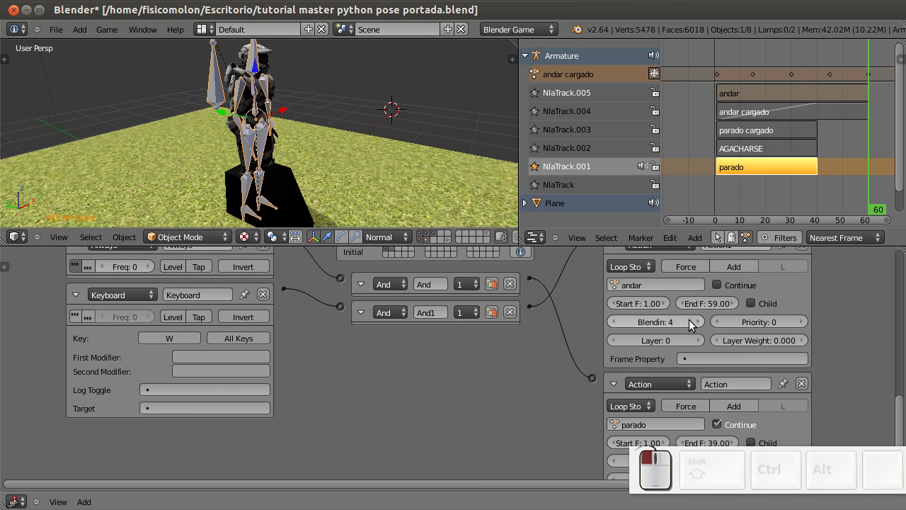
pyautogui.moveTo(708, 463); pyautogui.dragTo(316, 438)
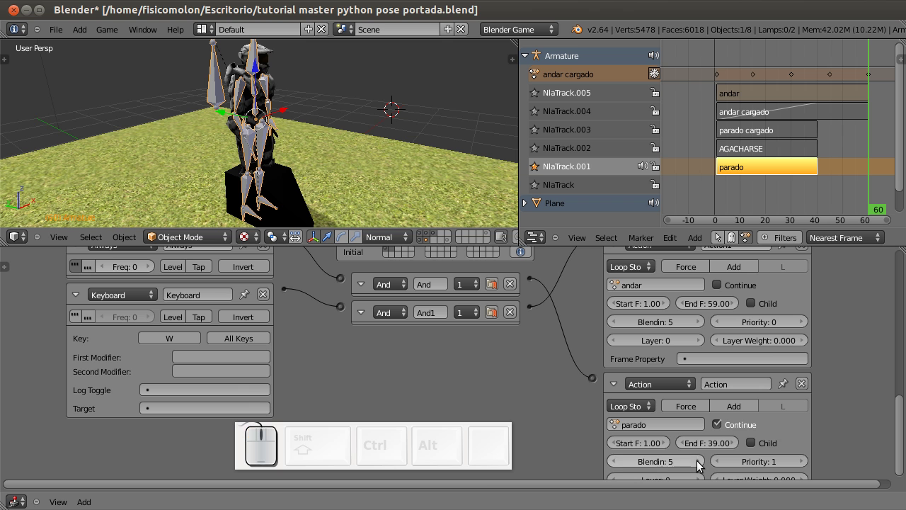
# Test the Blendin values by running the game in the maximized 3D view, alternating walking with turns both ways, and stop it
pyautogui.moveTo(516, 246); pyautogui.dragTo(511, 490)
pyautogui.hotkey('ctrl', 'Up')
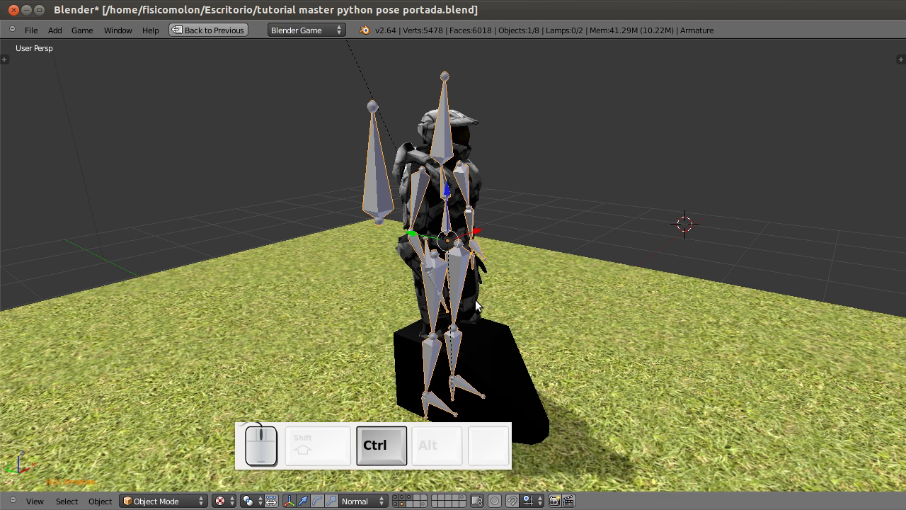
pyautogui.press('p')
pyautogui.press('w')
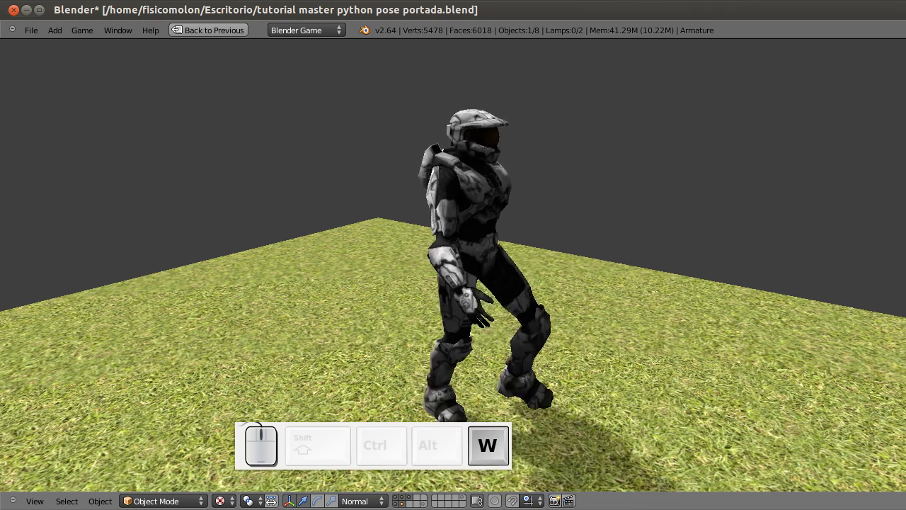
pyautogui.press('d')
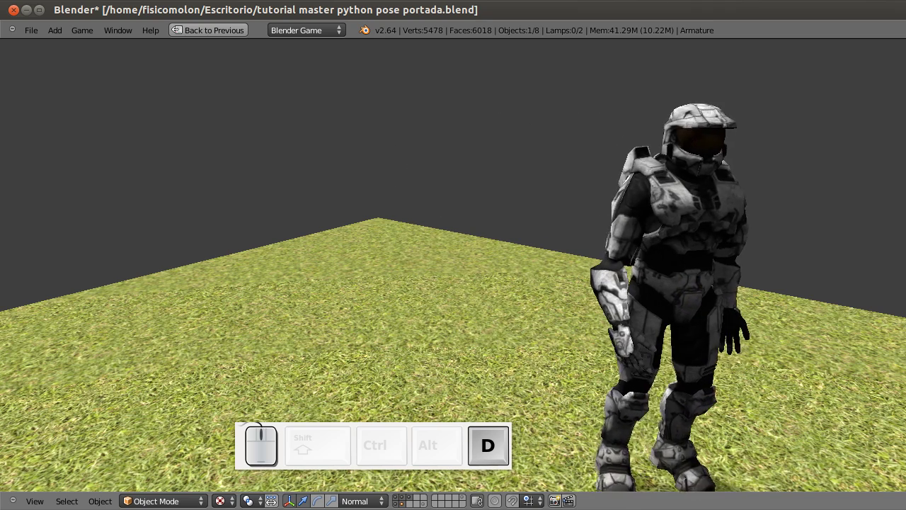
pyautogui.press('w')
pyautogui.press('d')
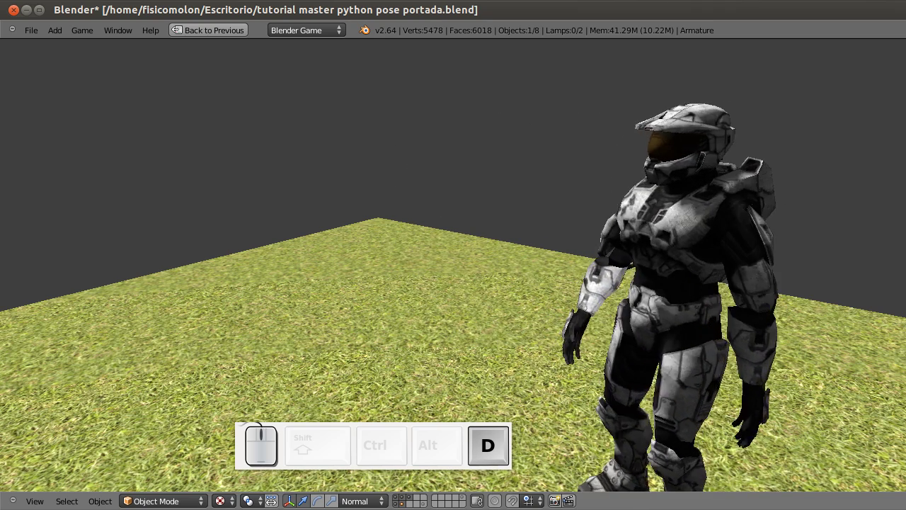
pyautogui.press('w')
pyautogui.press('w')
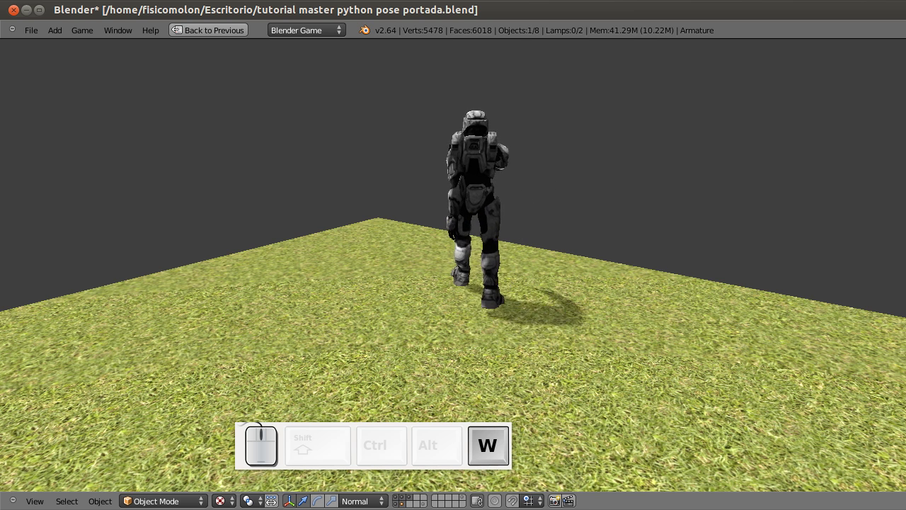
pyautogui.press('a')
pyautogui.press('a')
pyautogui.press('w')
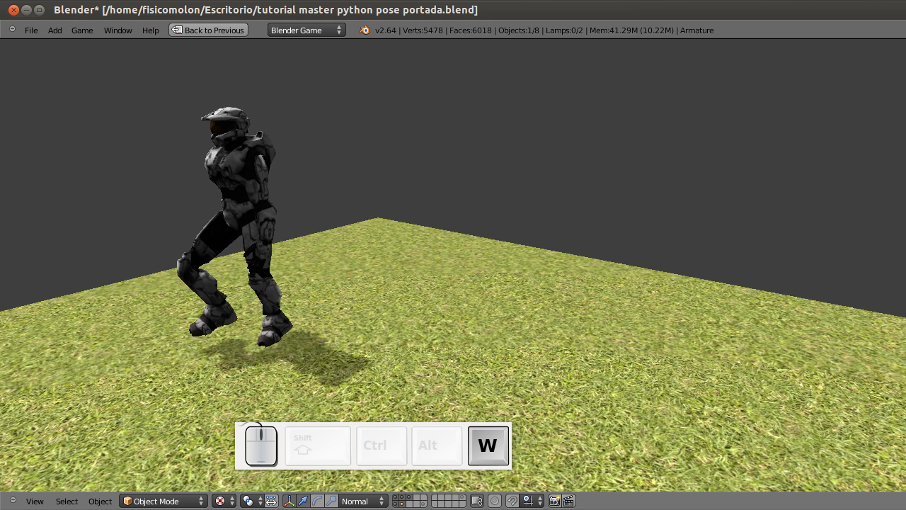
pyautogui.press('d')
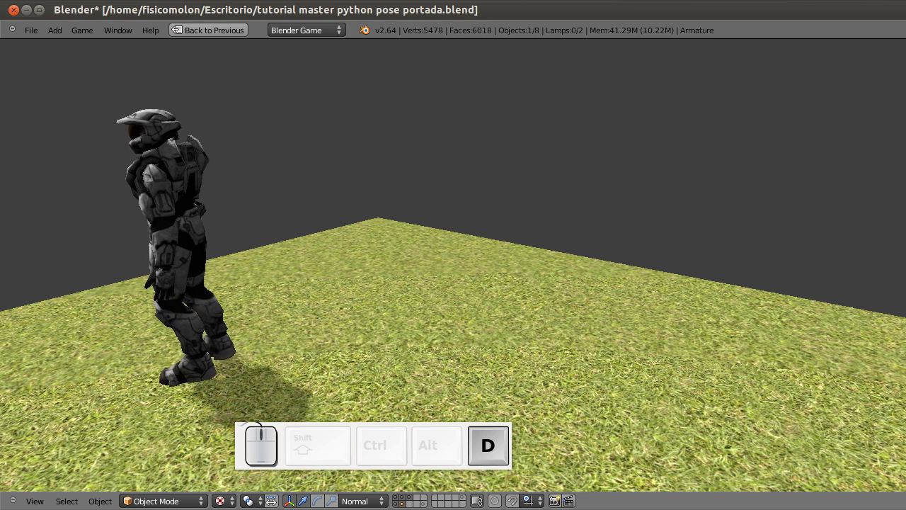
pyautogui.press('w')
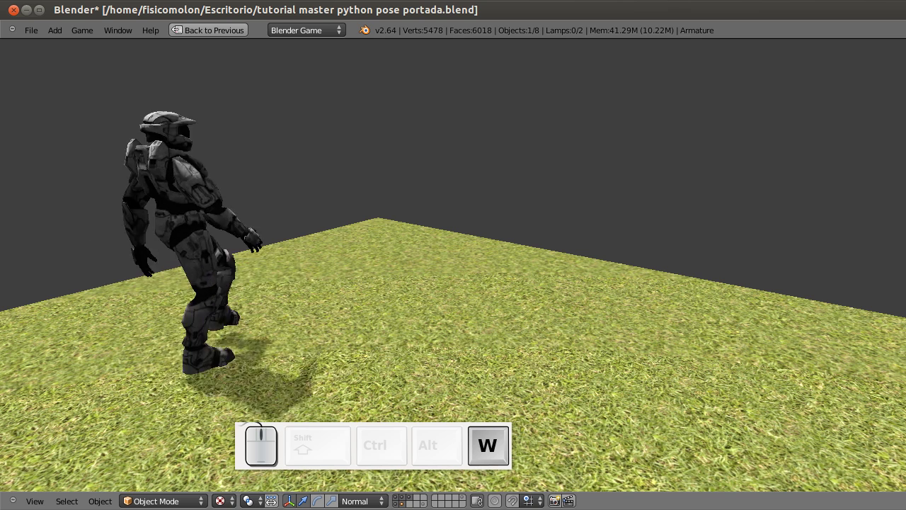
pyautogui.press('d')
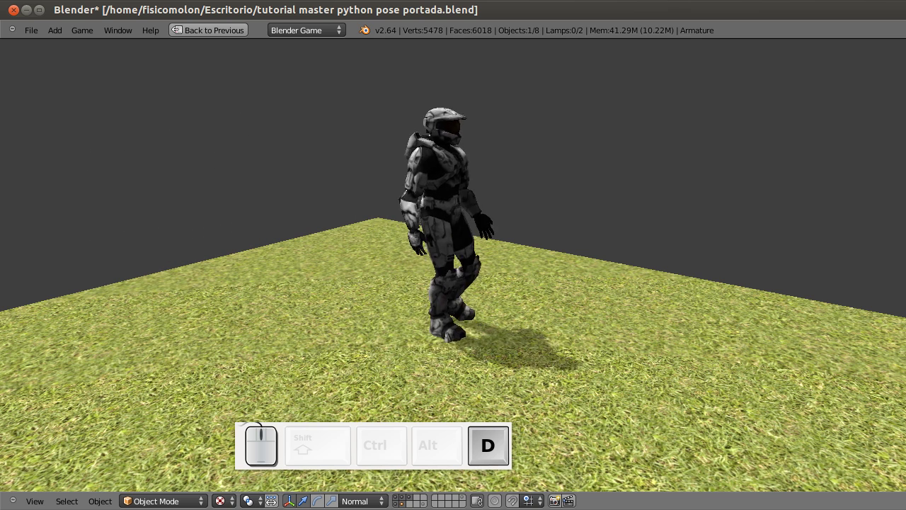
pyautogui.press('w')
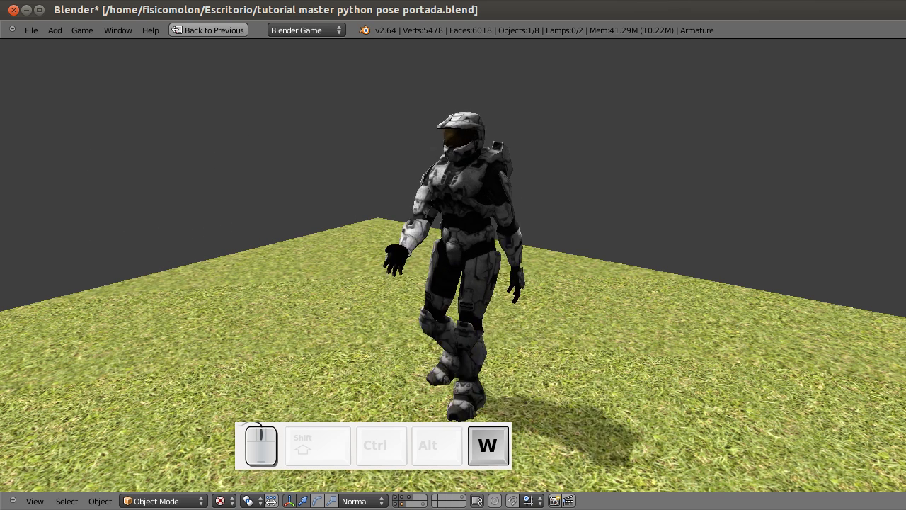
pyautogui.press('a')
pyautogui.press('Escape')
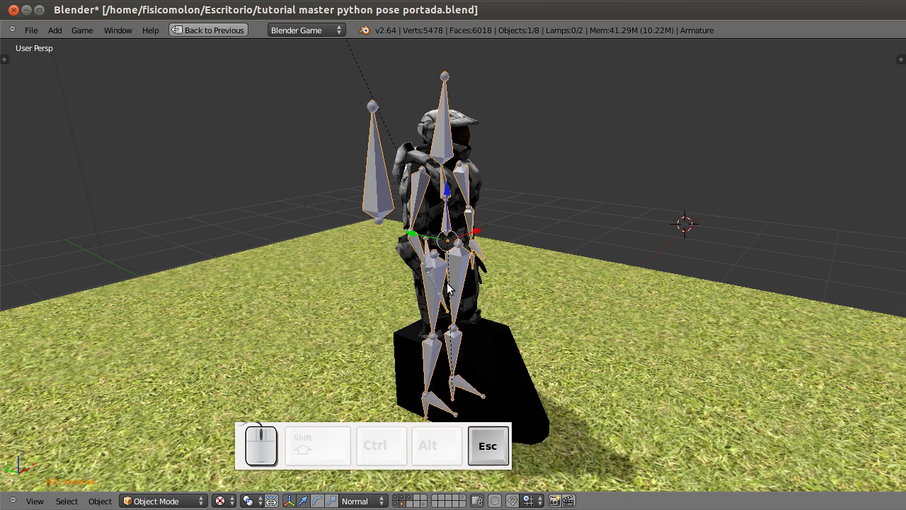
# Restore the full layout, collapse the andar and parado Action actuators, and enlarge the 3D view over the logic editor
pyautogui.hotkey('ctrl', 'Up')
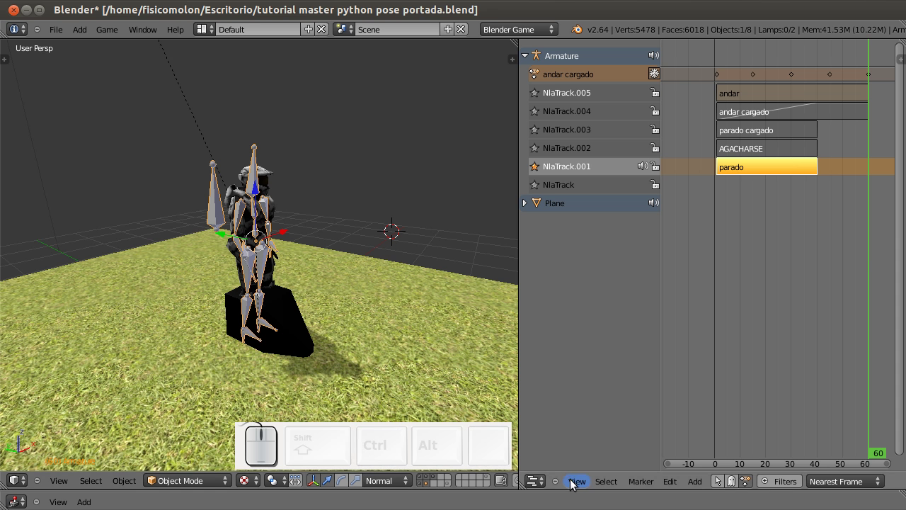
pyautogui.moveTo(576, 488); pyautogui.dragTo(630, 240)
pyautogui.scroll(3, 640, 290)
pyautogui.scroll(-8, 642, 293)
pyautogui.scroll(3, 630, 289)
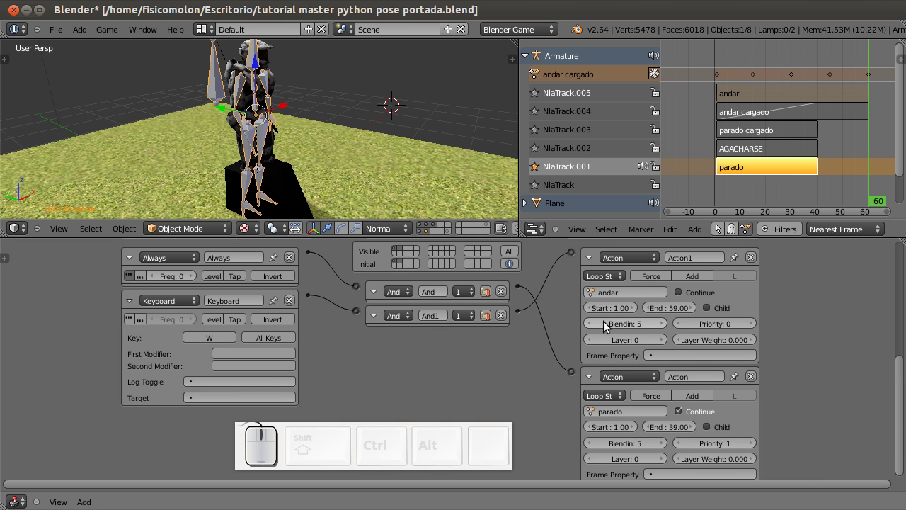
pyautogui.click(588, 258)
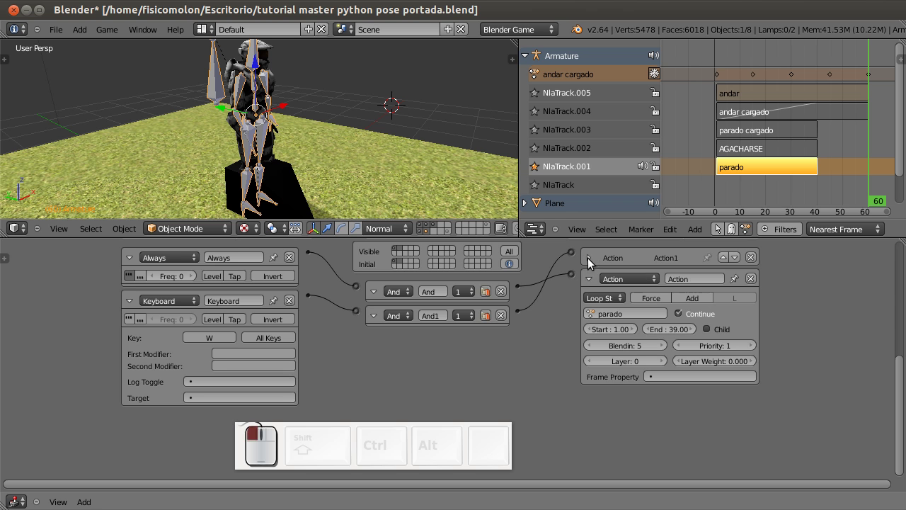
pyautogui.click(588, 279)
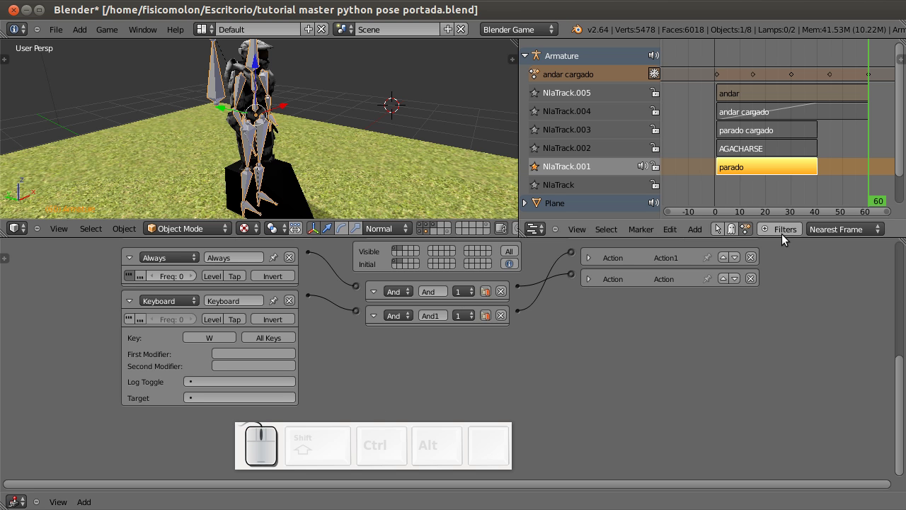
pyautogui.moveTo(790, 239); pyautogui.dragTo(786, 403)
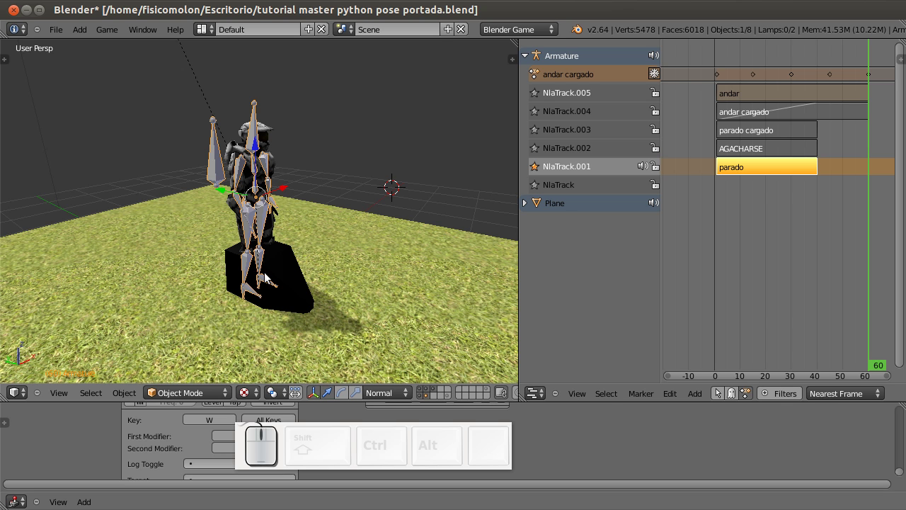